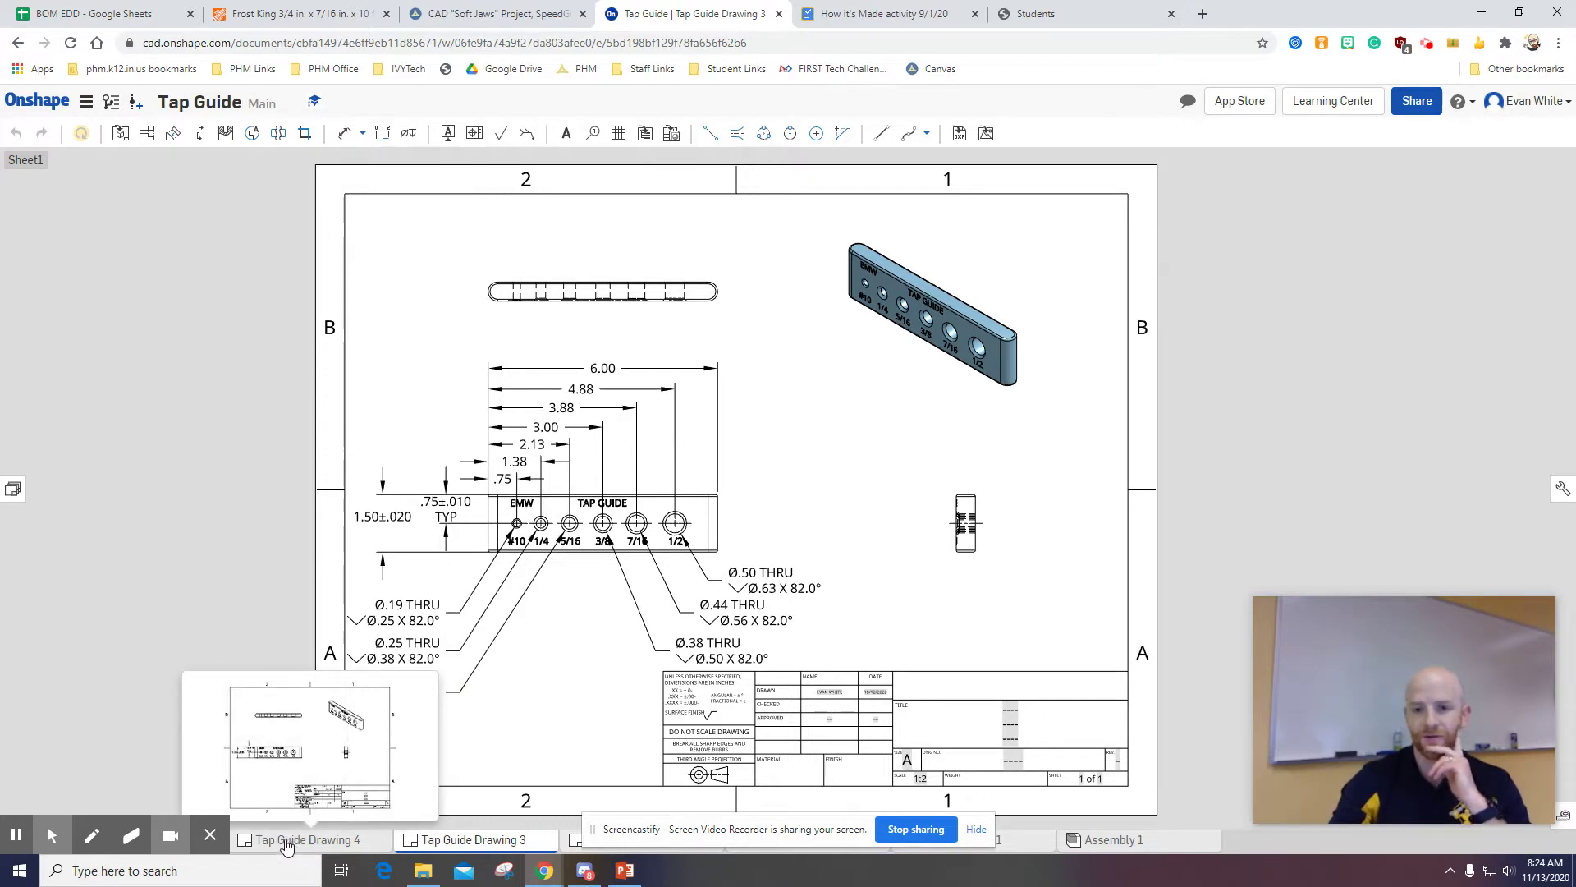
{"action": "scroll", "coordinate": [323, 640], "scroll_direction": "down", "scroll_amount": 2}
{"action": "mouse_move", "coordinate": [53, 836]}
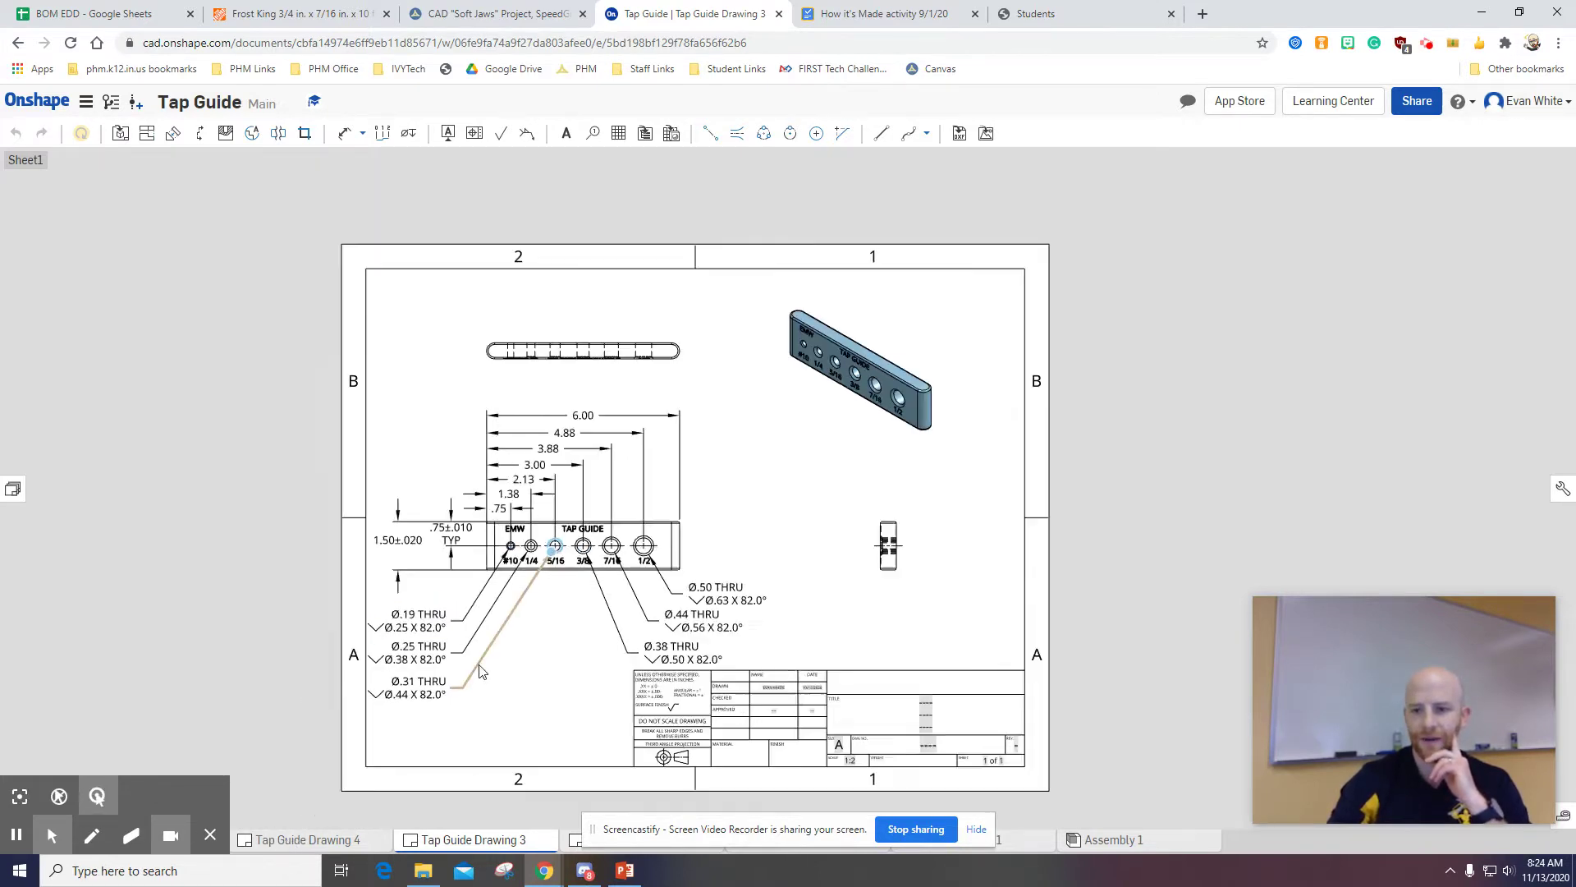
{"action": "scroll", "coordinate": [333, 715], "scroll_direction": "down", "scroll_amount": 1}
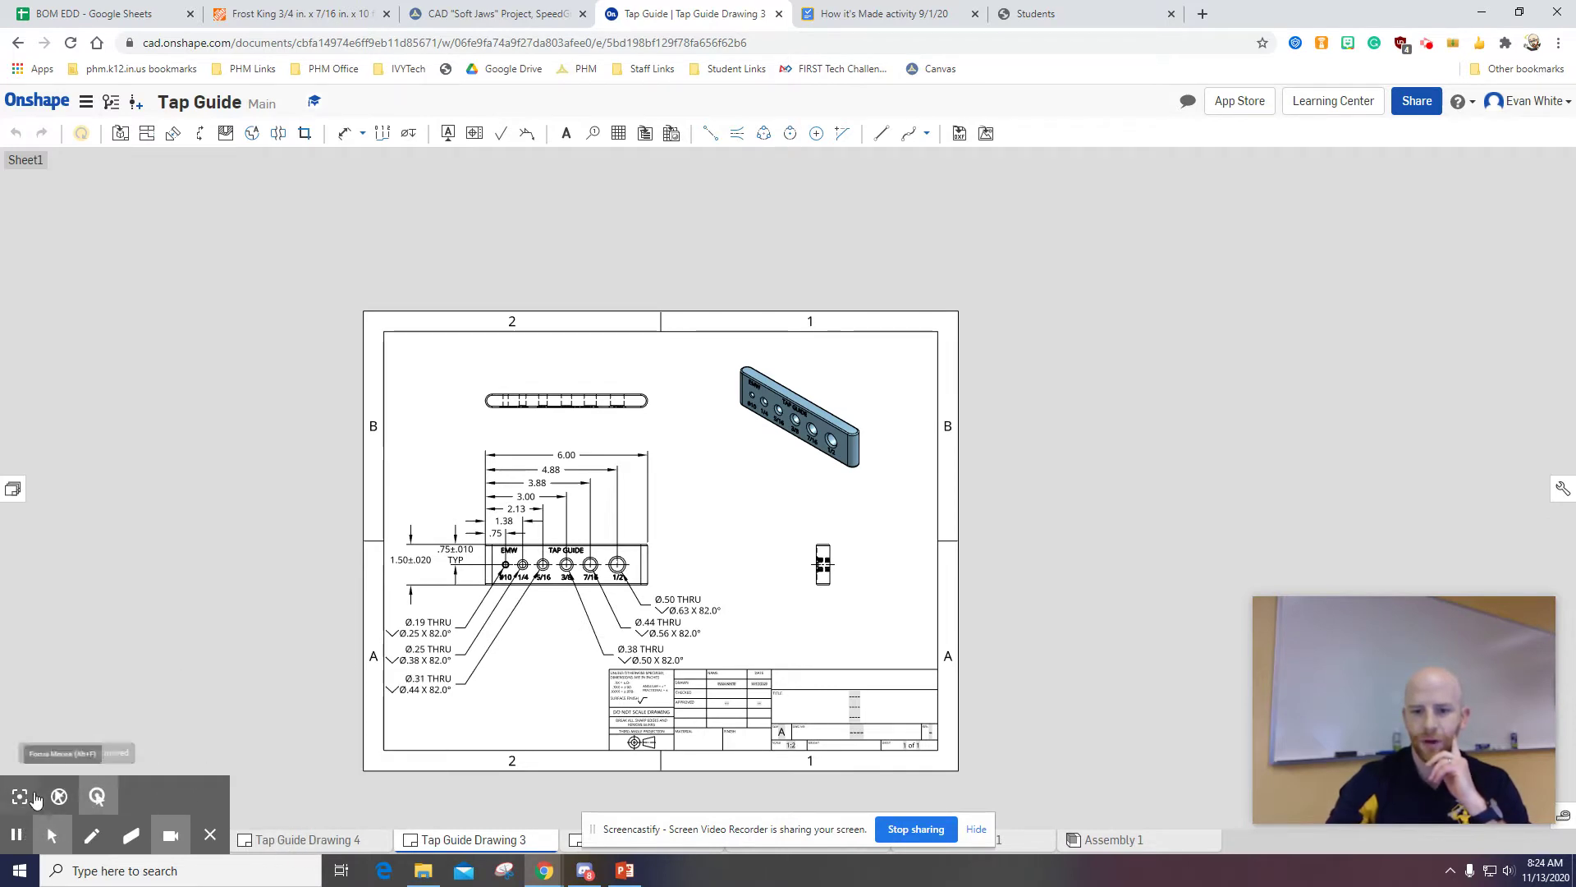
- Glance at Tap Guide Drawing 4, then orbit the Part Studio 1 part to an angled front view
{"action": "left_click", "coordinate": [122, 848]}
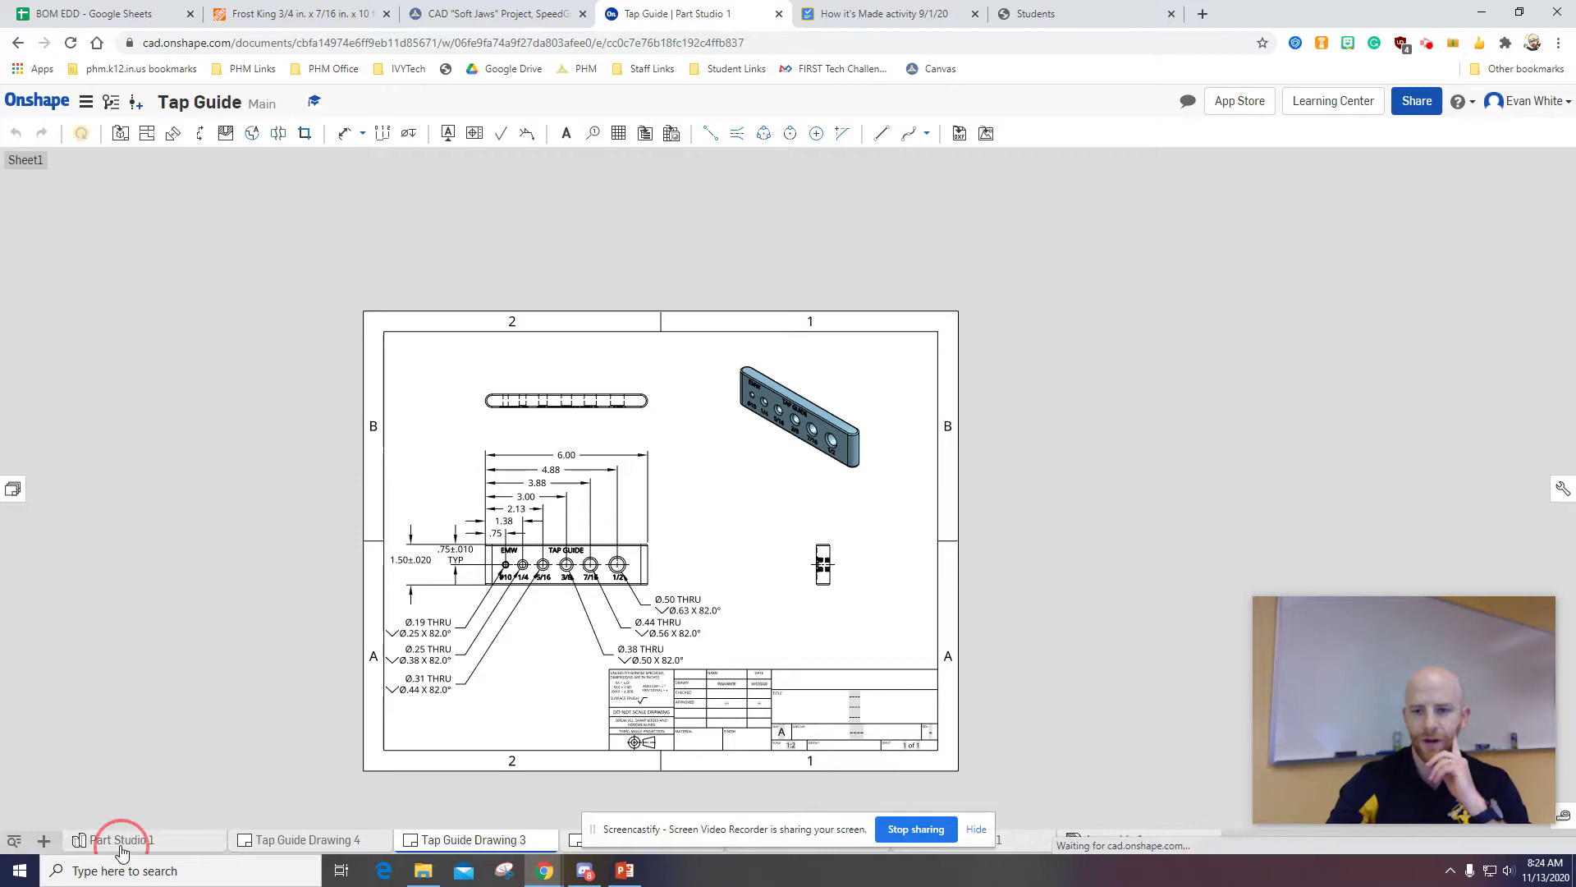
{"action": "left_click", "coordinate": [317, 844]}
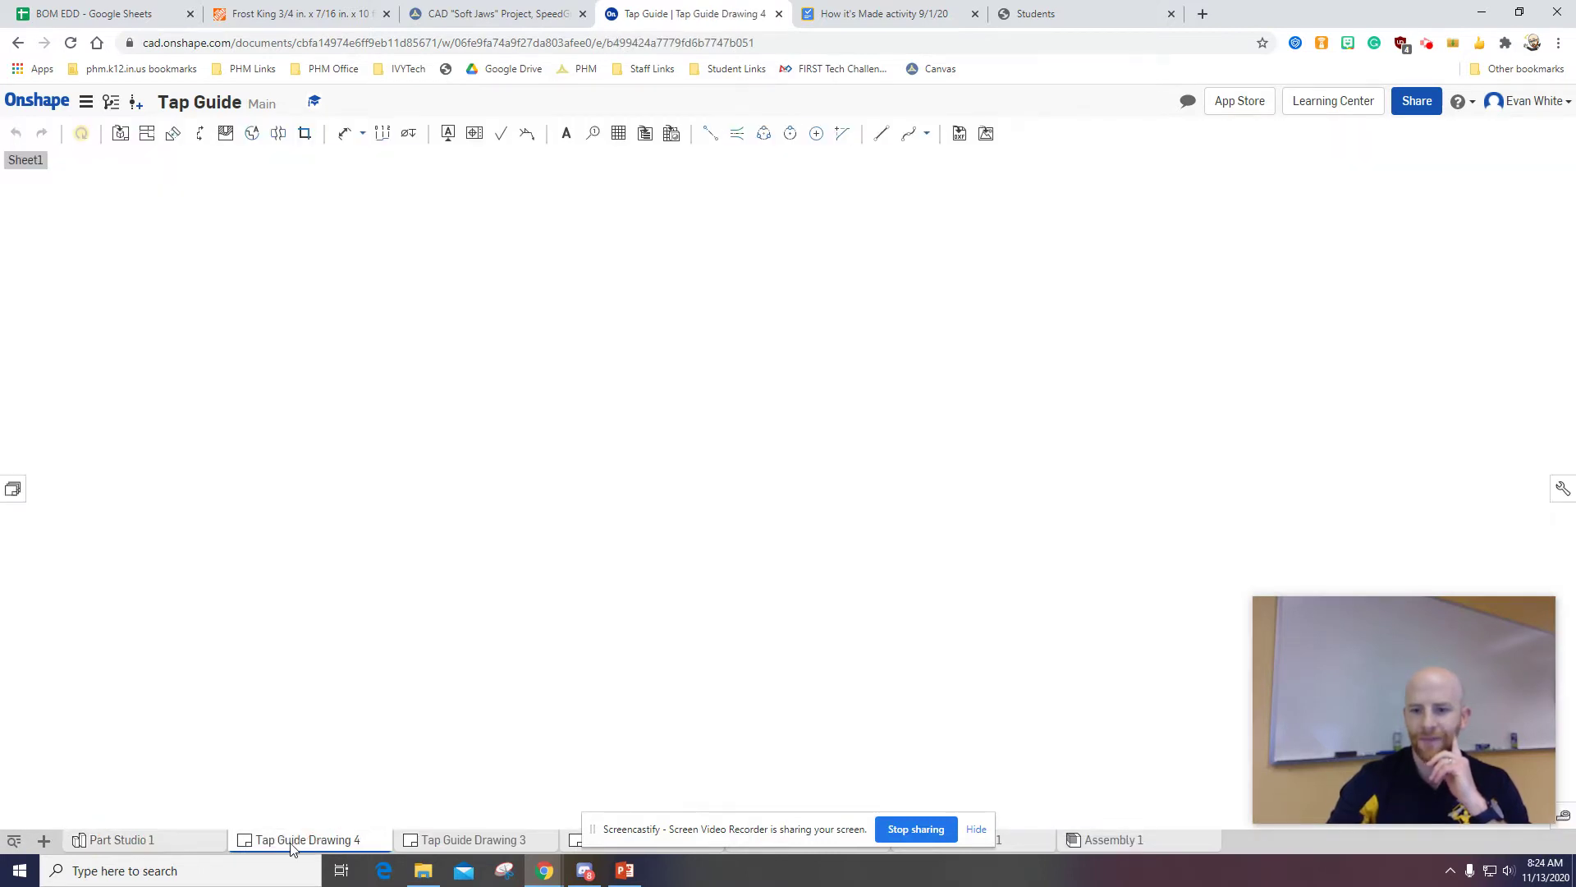
{"action": "left_click", "coordinate": [179, 840]}
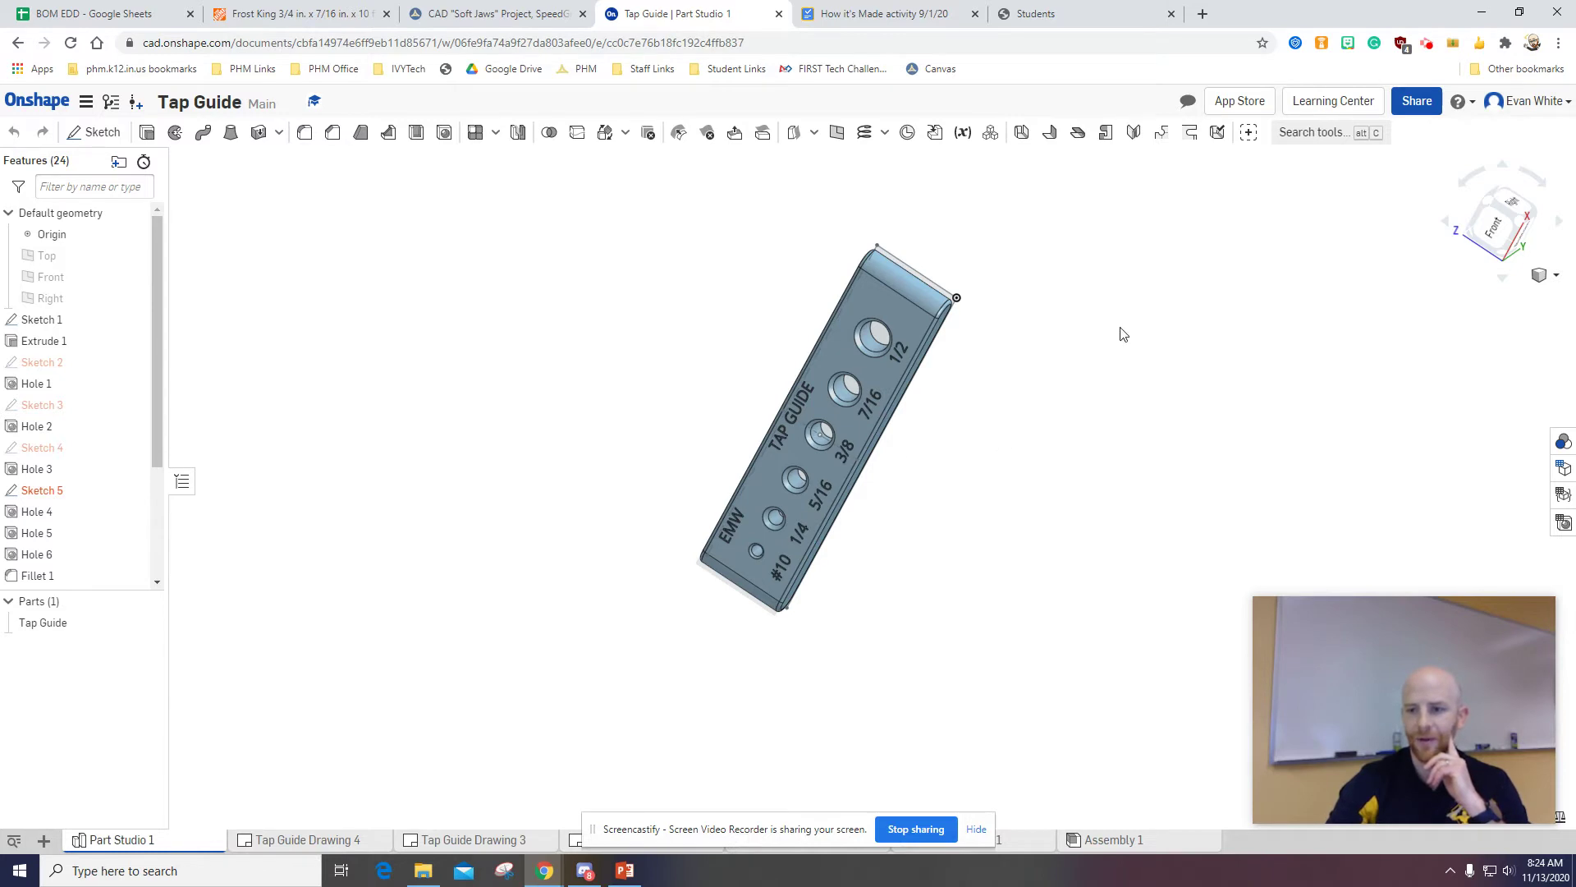
{"action": "mouse_move", "coordinate": [1122, 334]}
{"action": "right_mouse_down"}
{"action": "mouse_move", "coordinate": [937, 407]}
{"action": "mouse_move", "coordinate": [862, 468]}
{"action": "right_mouse_up"}
- Move from Tap Guide Drawing 4 to the fully dimensioned Tap Guide Drawing 3 sheet
{"action": "left_click", "coordinate": [299, 840]}
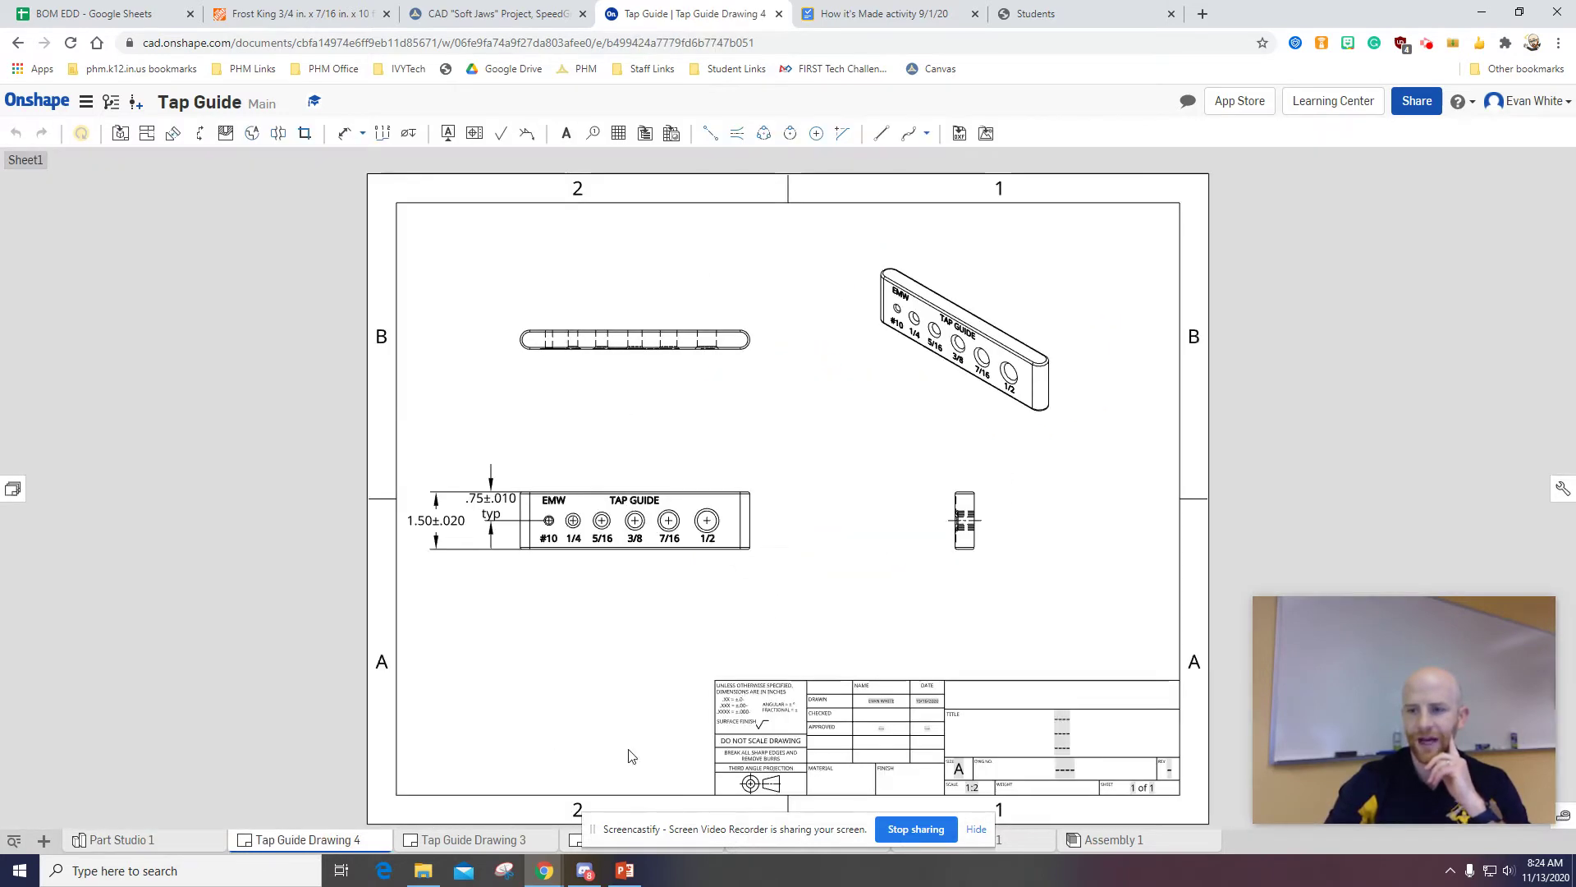
{"action": "left_click", "coordinate": [474, 841]}
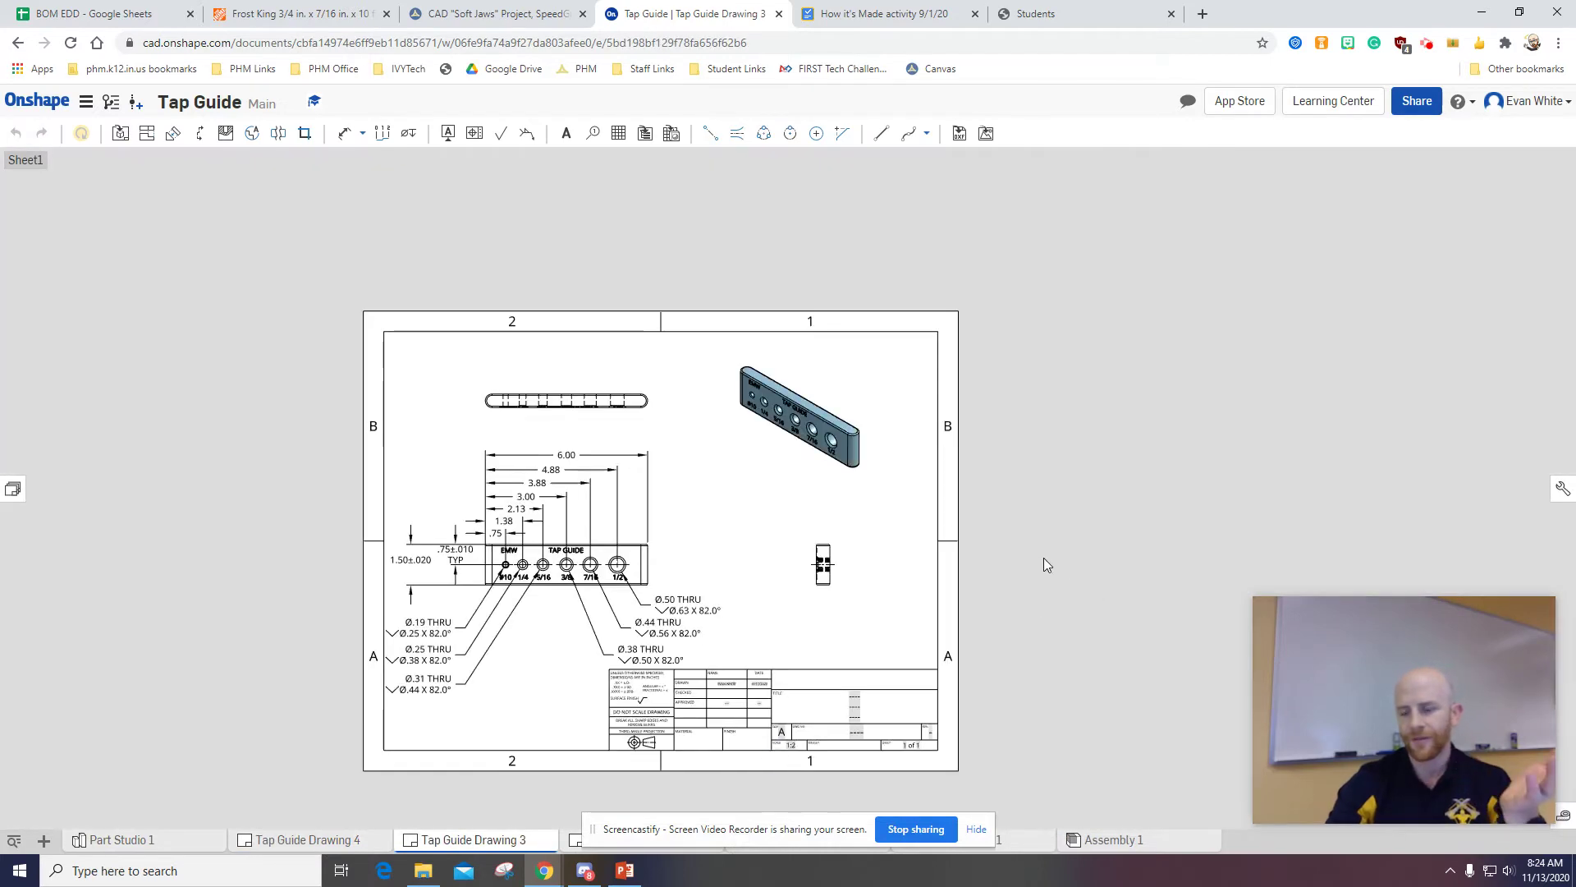
{"action": "scroll", "coordinate": [686, 572], "scroll_direction": "down", "scroll_amount": 1}
{"action": "scroll", "coordinate": [686, 572], "scroll_direction": "up", "scroll_amount": 1}
{"action": "scroll", "coordinate": [683, 616], "scroll_direction": "up", "scroll_amount": 3}
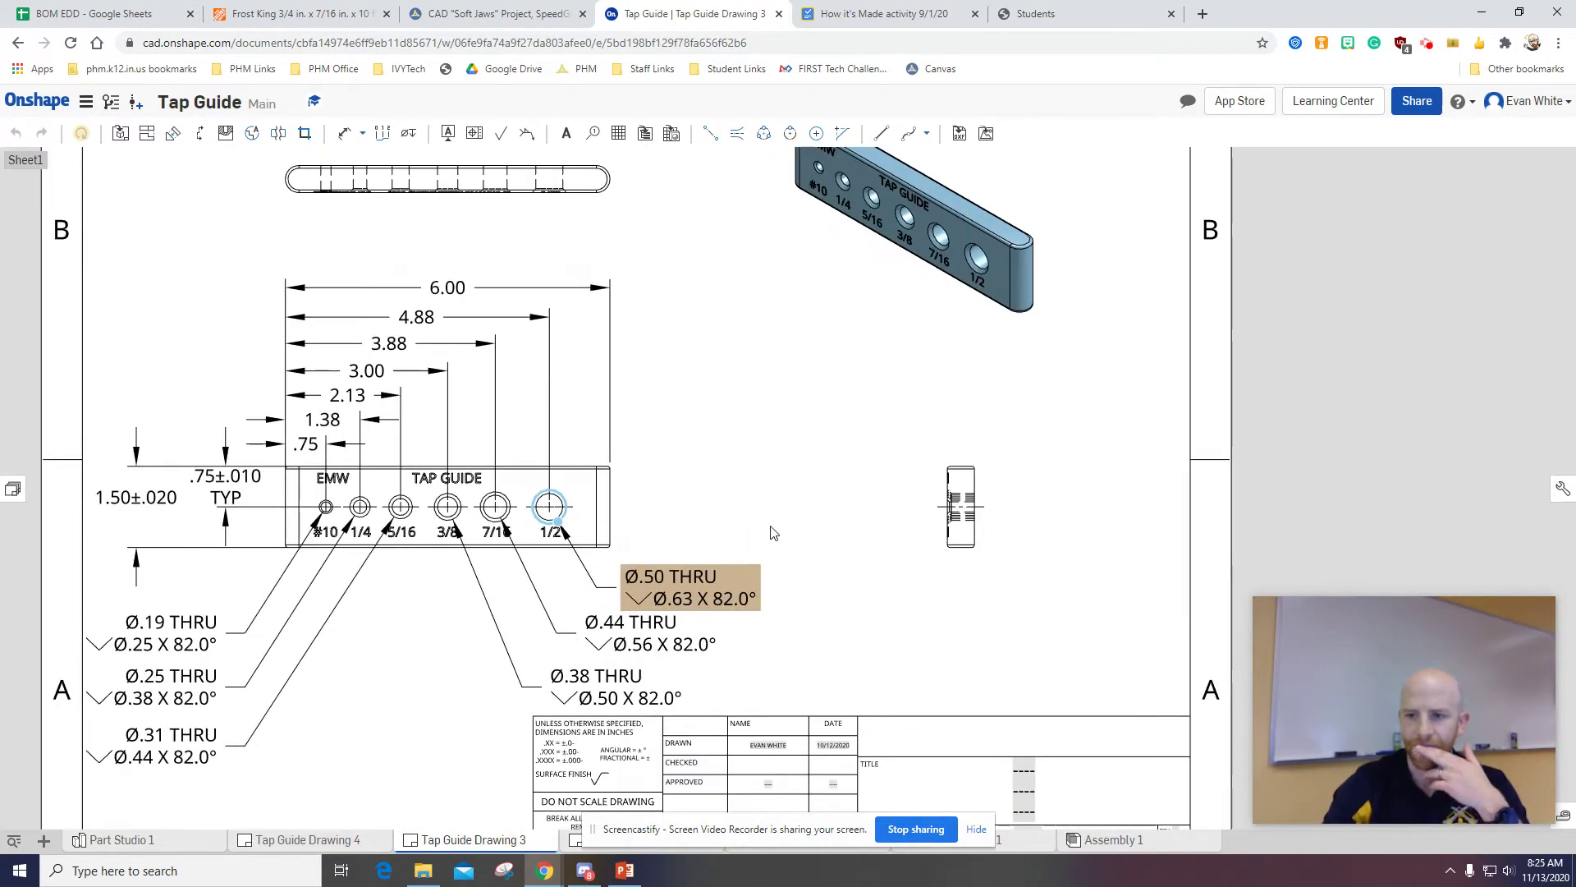
{"action": "scroll", "coordinate": [772, 532], "scroll_direction": "down", "scroll_amount": 1}
{"action": "scroll", "coordinate": [777, 537], "scroll_direction": "down", "scroll_amount": 1}
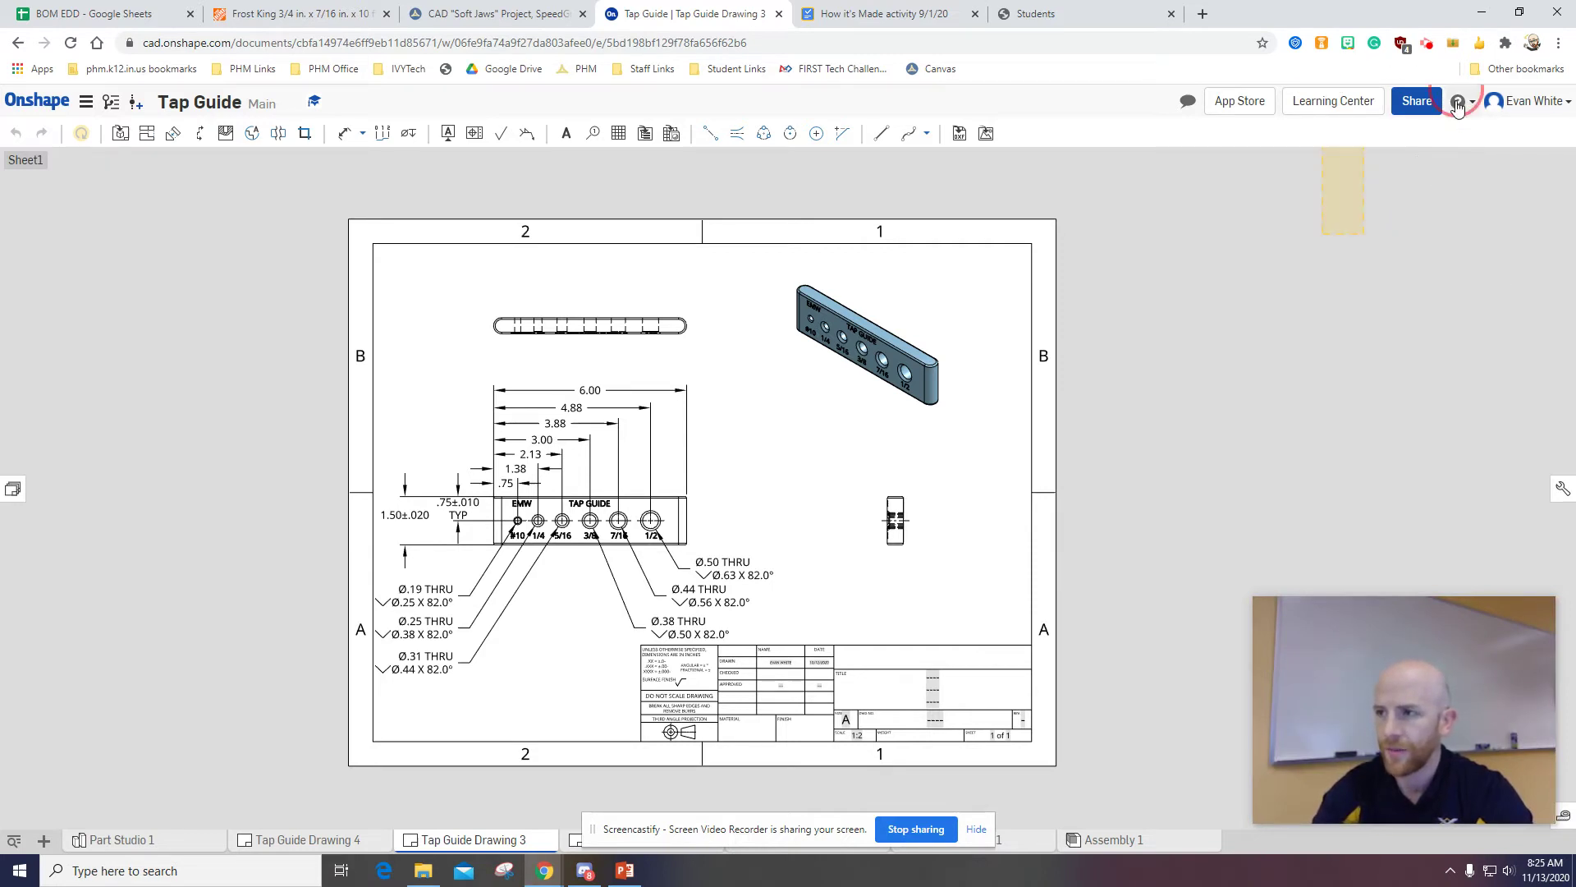
- Open the Tap Guide Share settings, which show anyone-with-link view permission
{"action": "mouse_move", "coordinate": [1387, 234]}
{"action": "left_mouse_down"}
{"action": "mouse_move", "coordinate": [1434, 84]}
{"action": "mouse_move", "coordinate": [1347, 235]}
{"action": "mouse_move", "coordinate": [1176, 345]}
{"action": "left_mouse_up"}
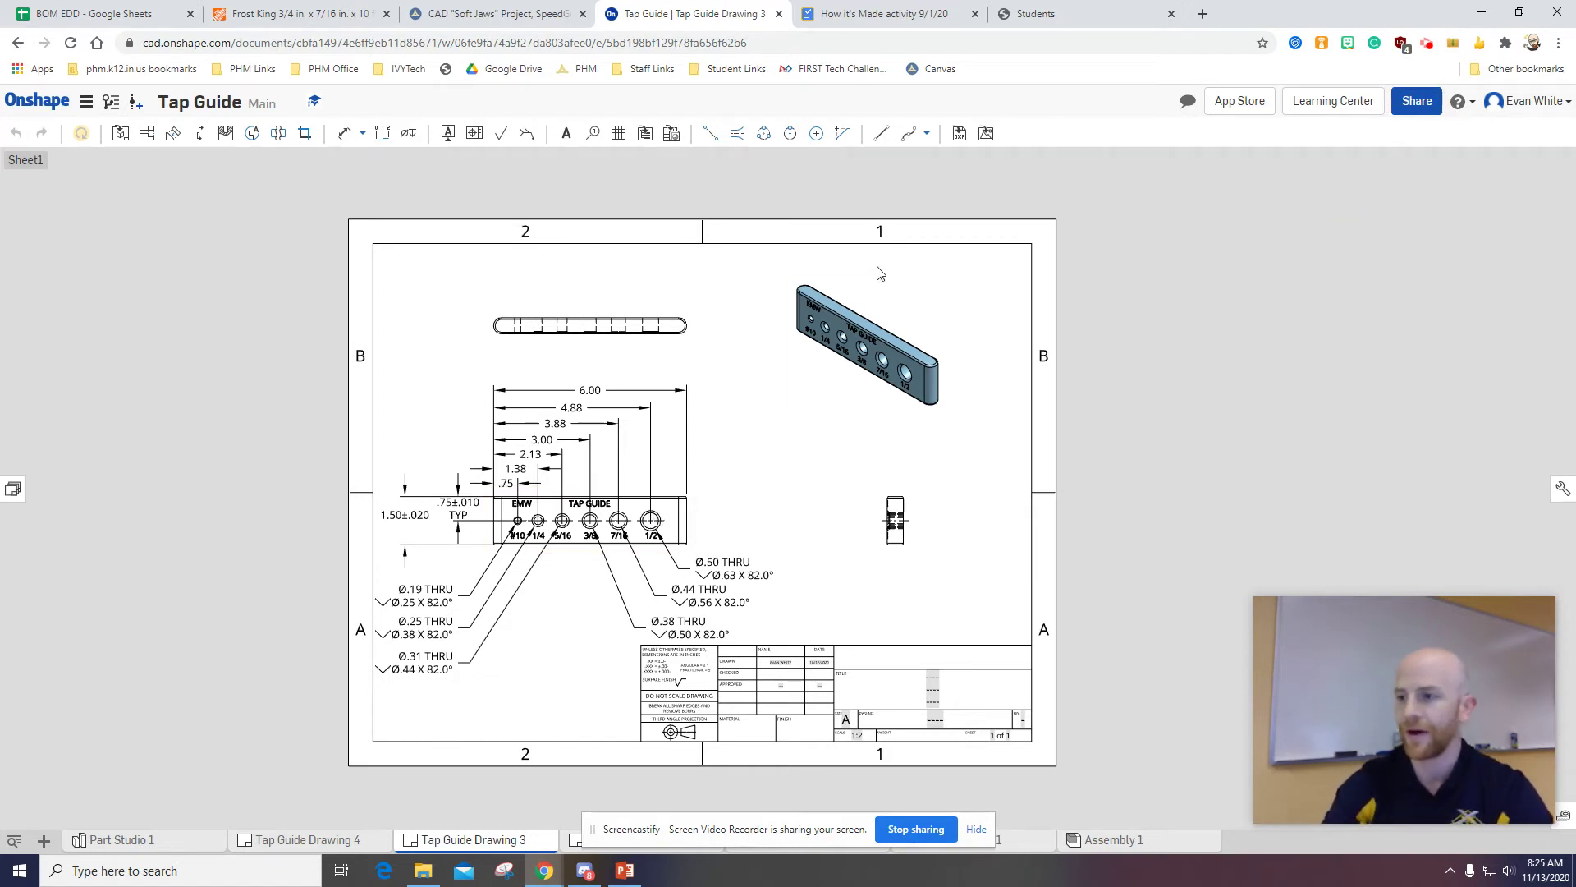
{"action": "left_click", "coordinate": [1404, 102]}
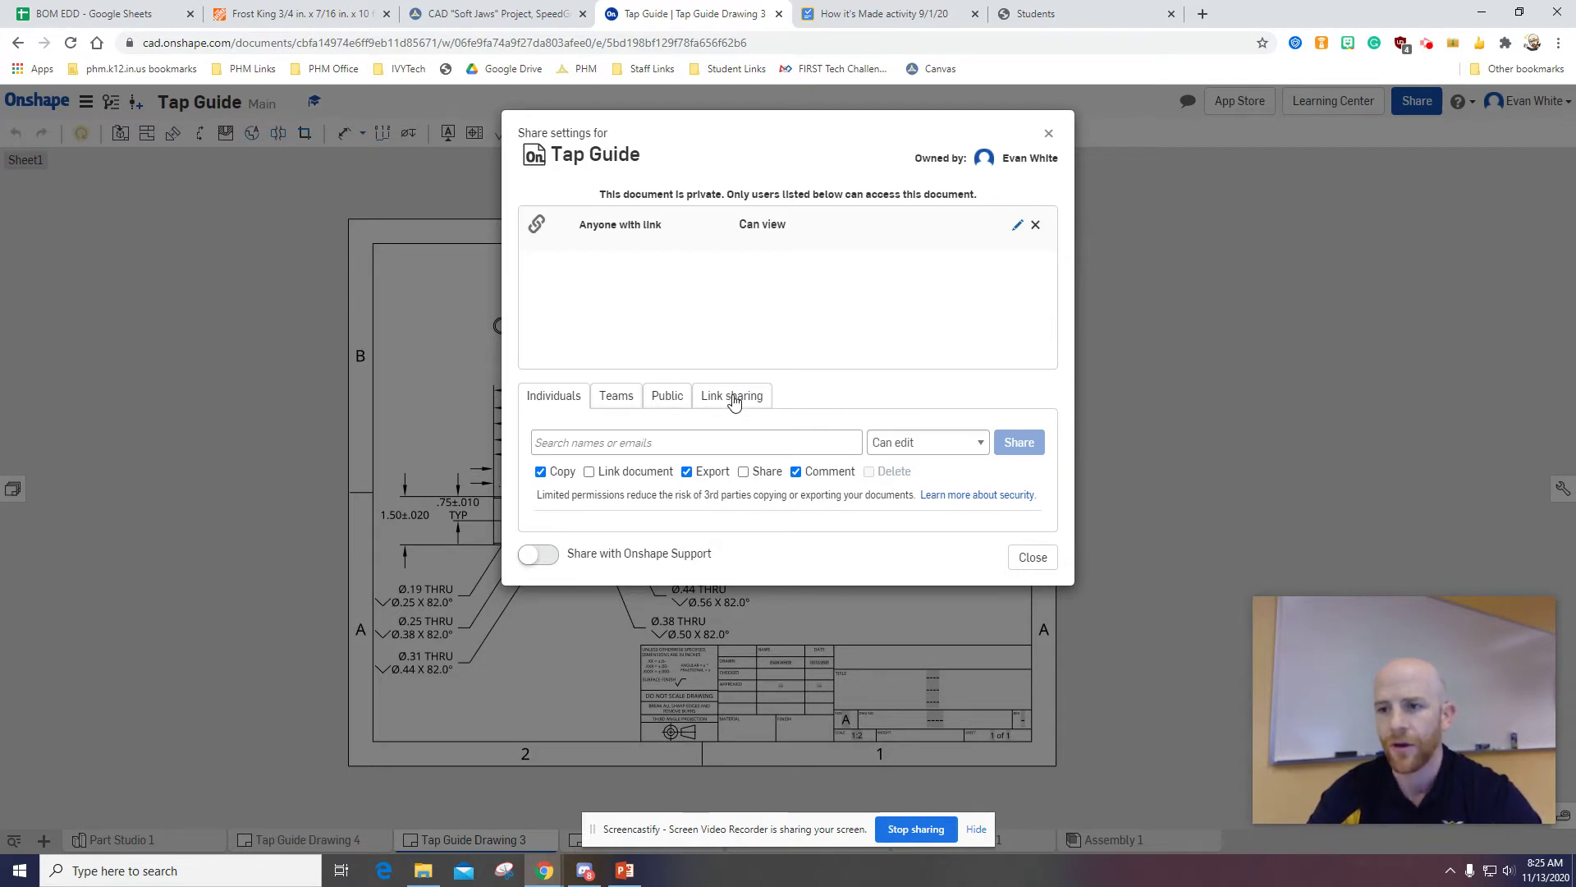
- Copy the Tap Guide link from Link sharing to the clipboard, then go to Canvas SpeedGrader
{"action": "left_click", "coordinate": [734, 403]}
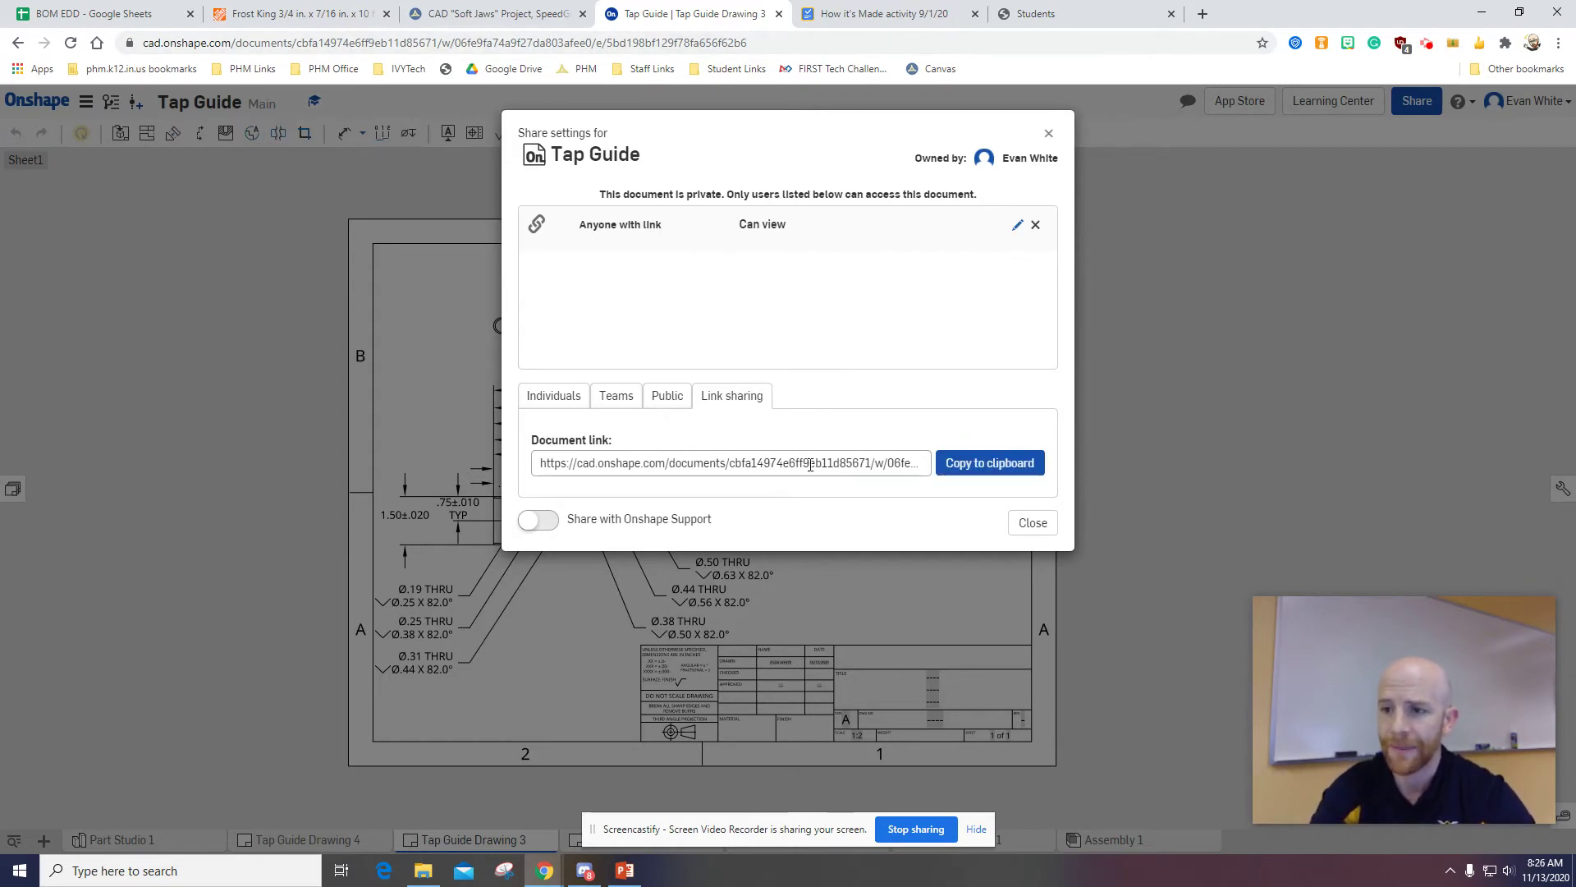
{"action": "double_click", "coordinate": [551, 463]}
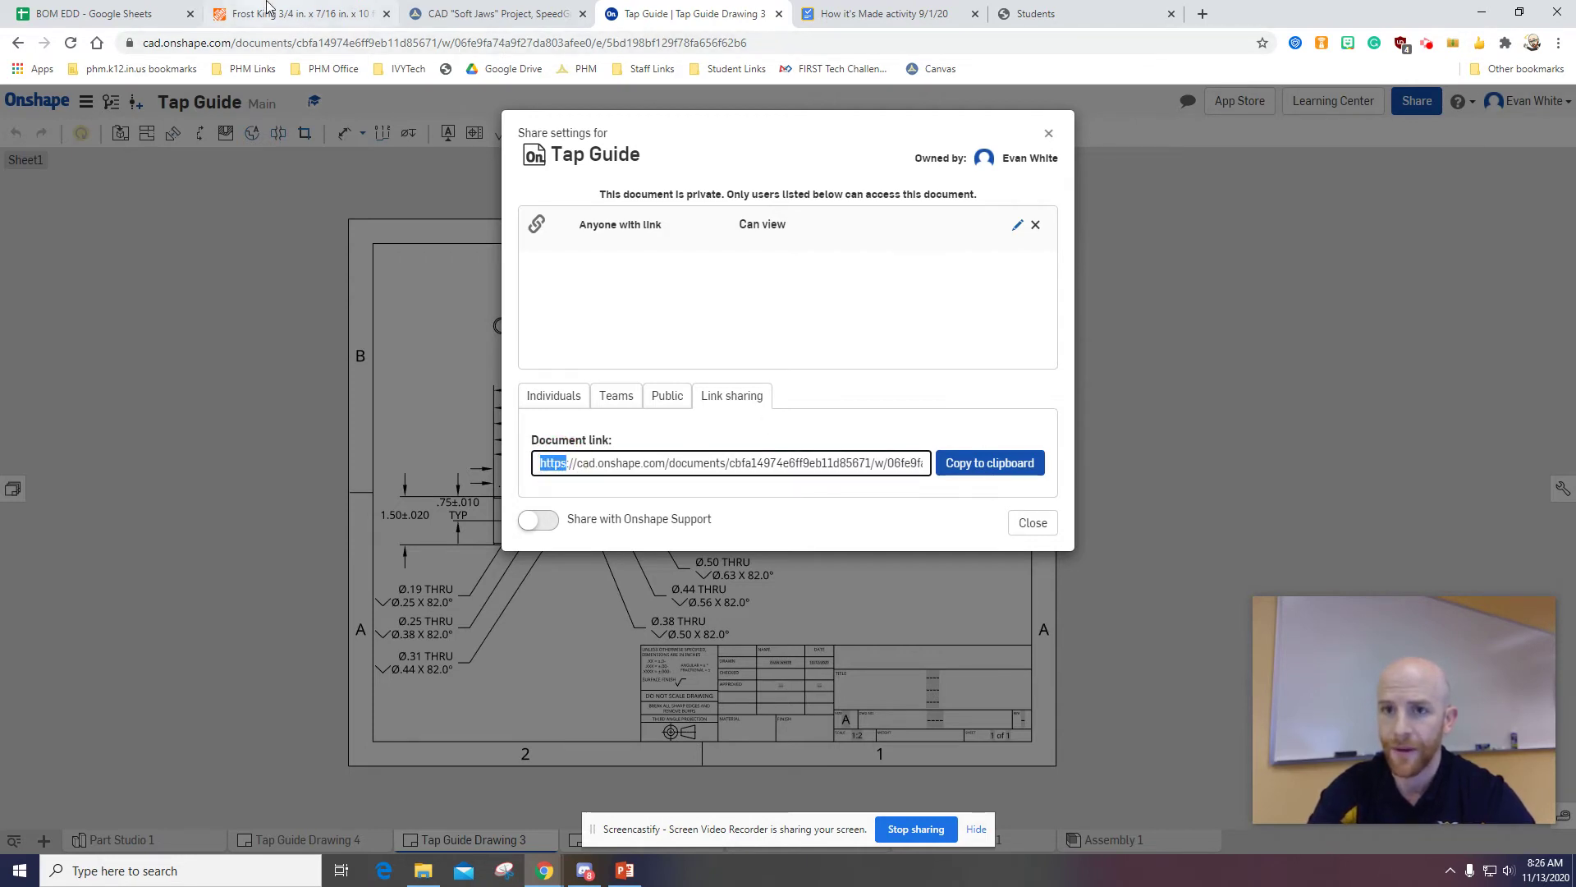
{"action": "left_click_drag", "start_coordinate": [145, 41], "coordinate": [756, 43]}
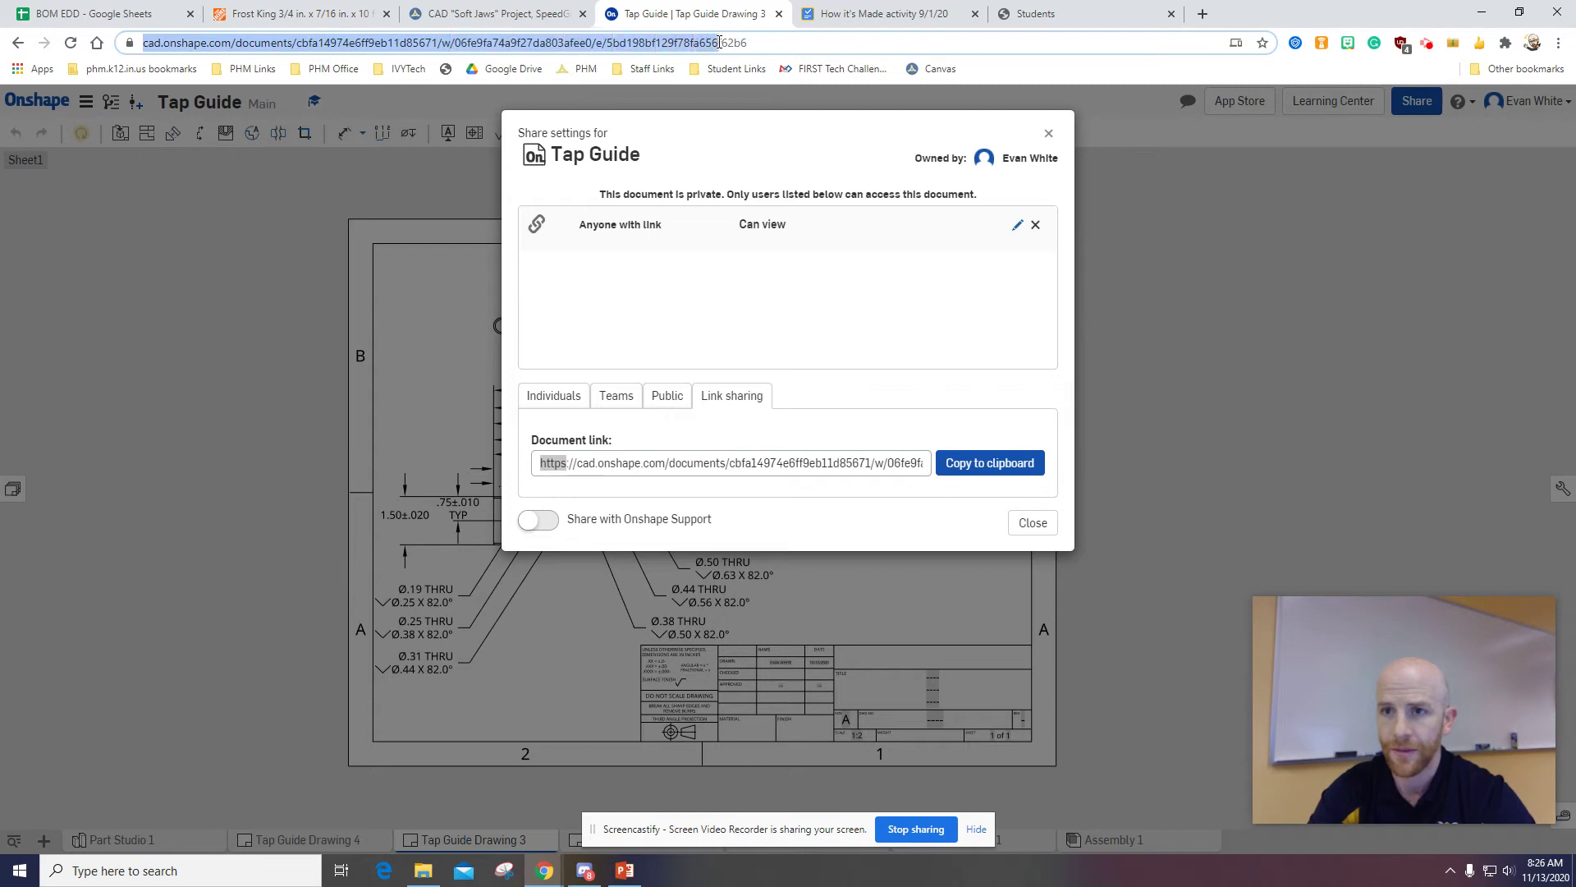
{"action": "left_click", "coordinate": [976, 464]}
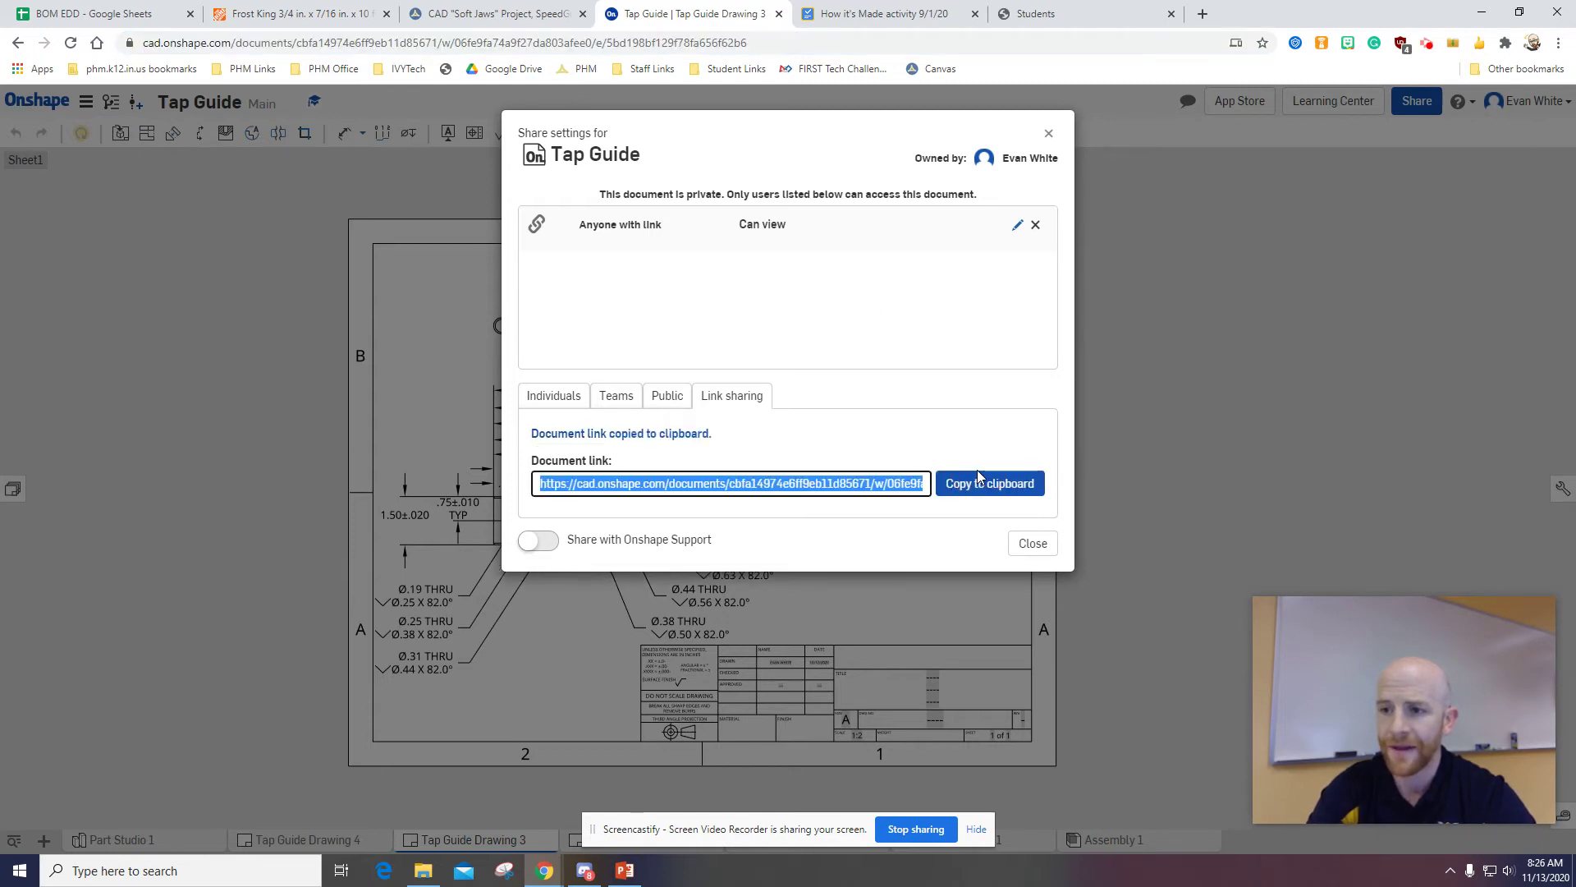
{"action": "left_click", "coordinate": [981, 485]}
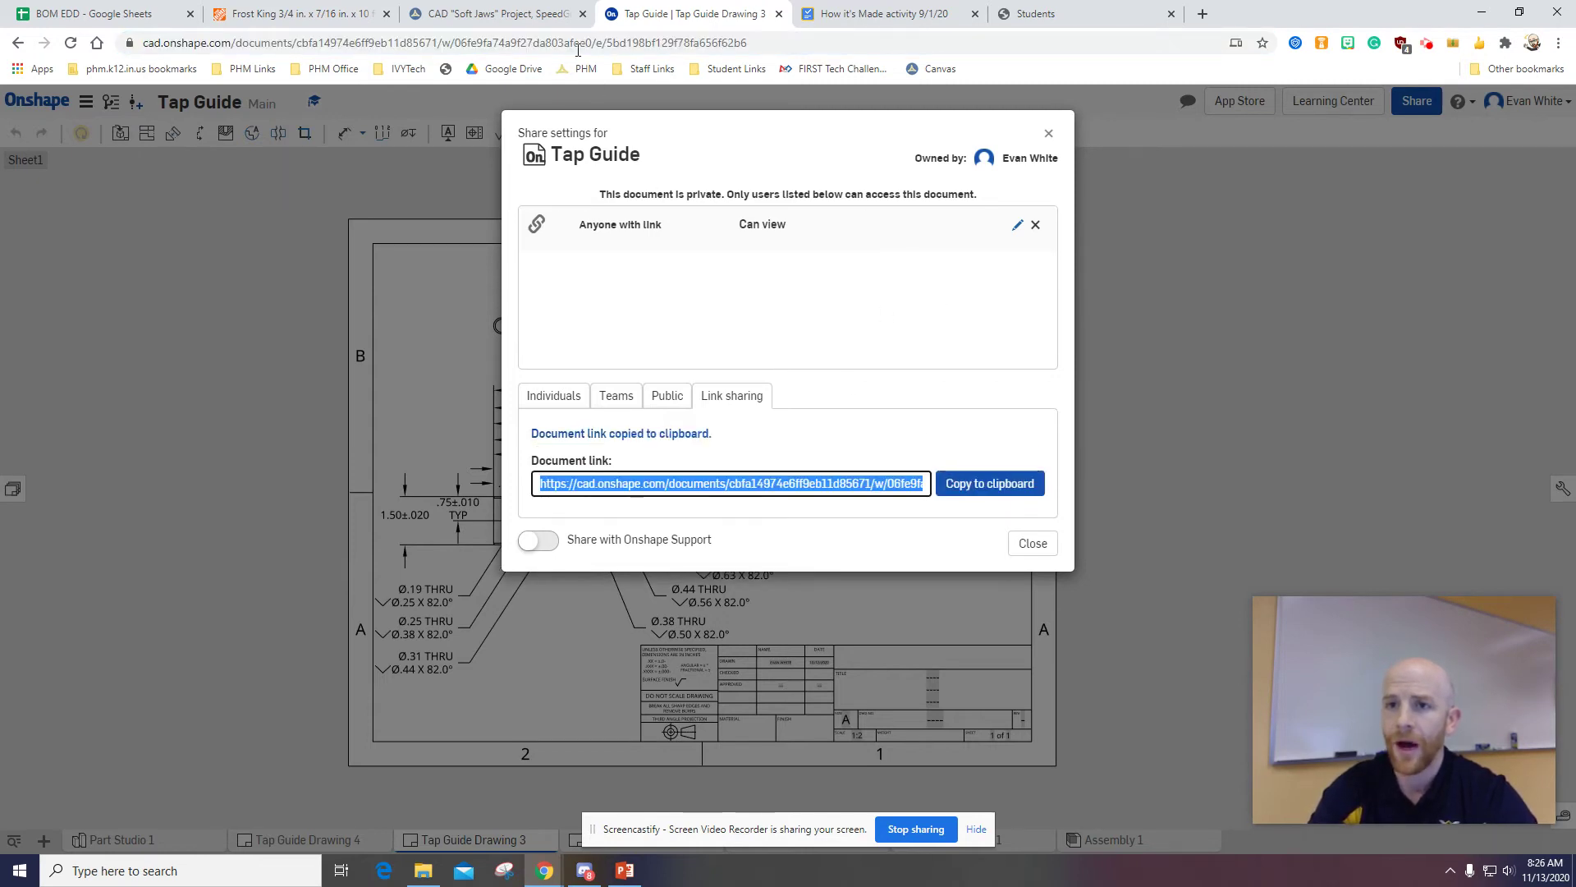
{"action": "left_click", "coordinate": [504, 14]}
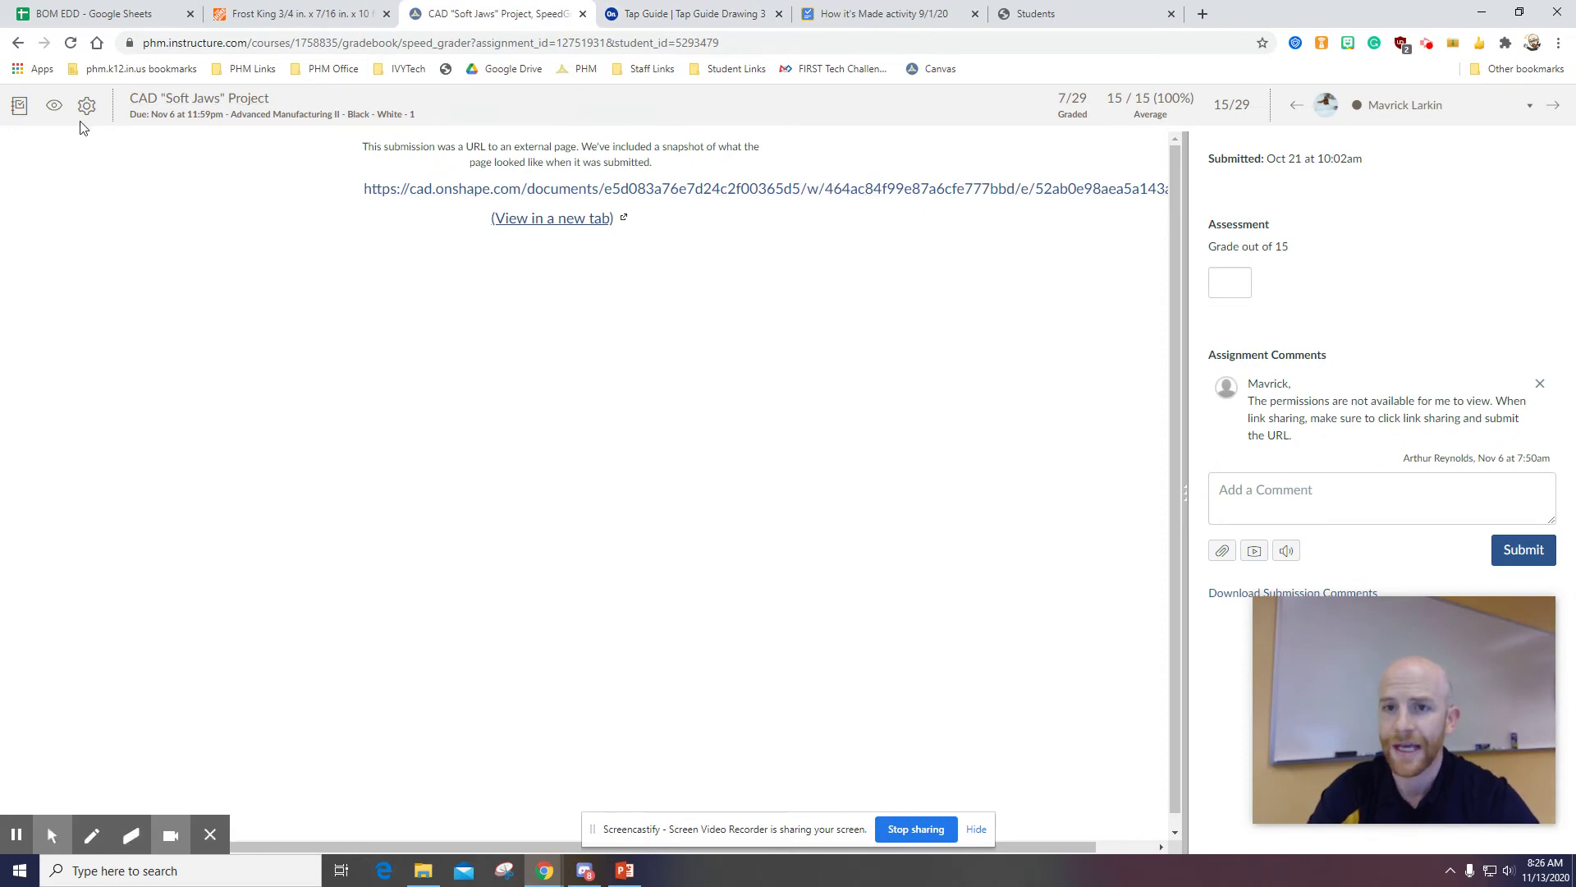
- Check that the CAD "Soft Jaws" Project accepts website URL submissions, then return to Onshape
{"action": "left_click", "coordinate": [210, 109]}
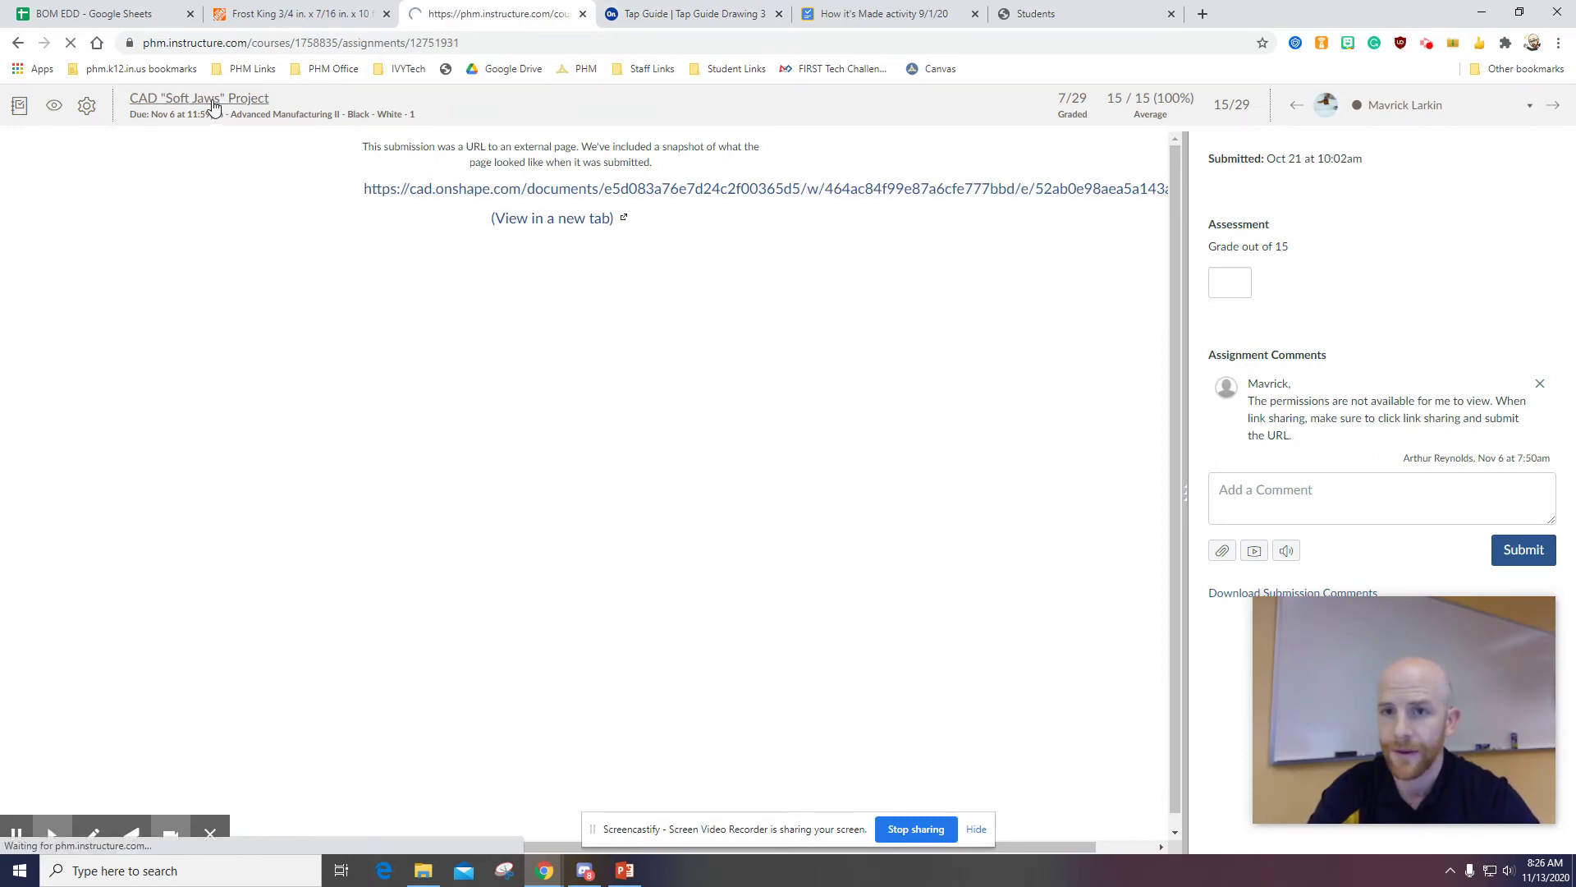
{"action": "scroll", "coordinate": [610, 413], "scroll_direction": "down", "scroll_amount": 1}
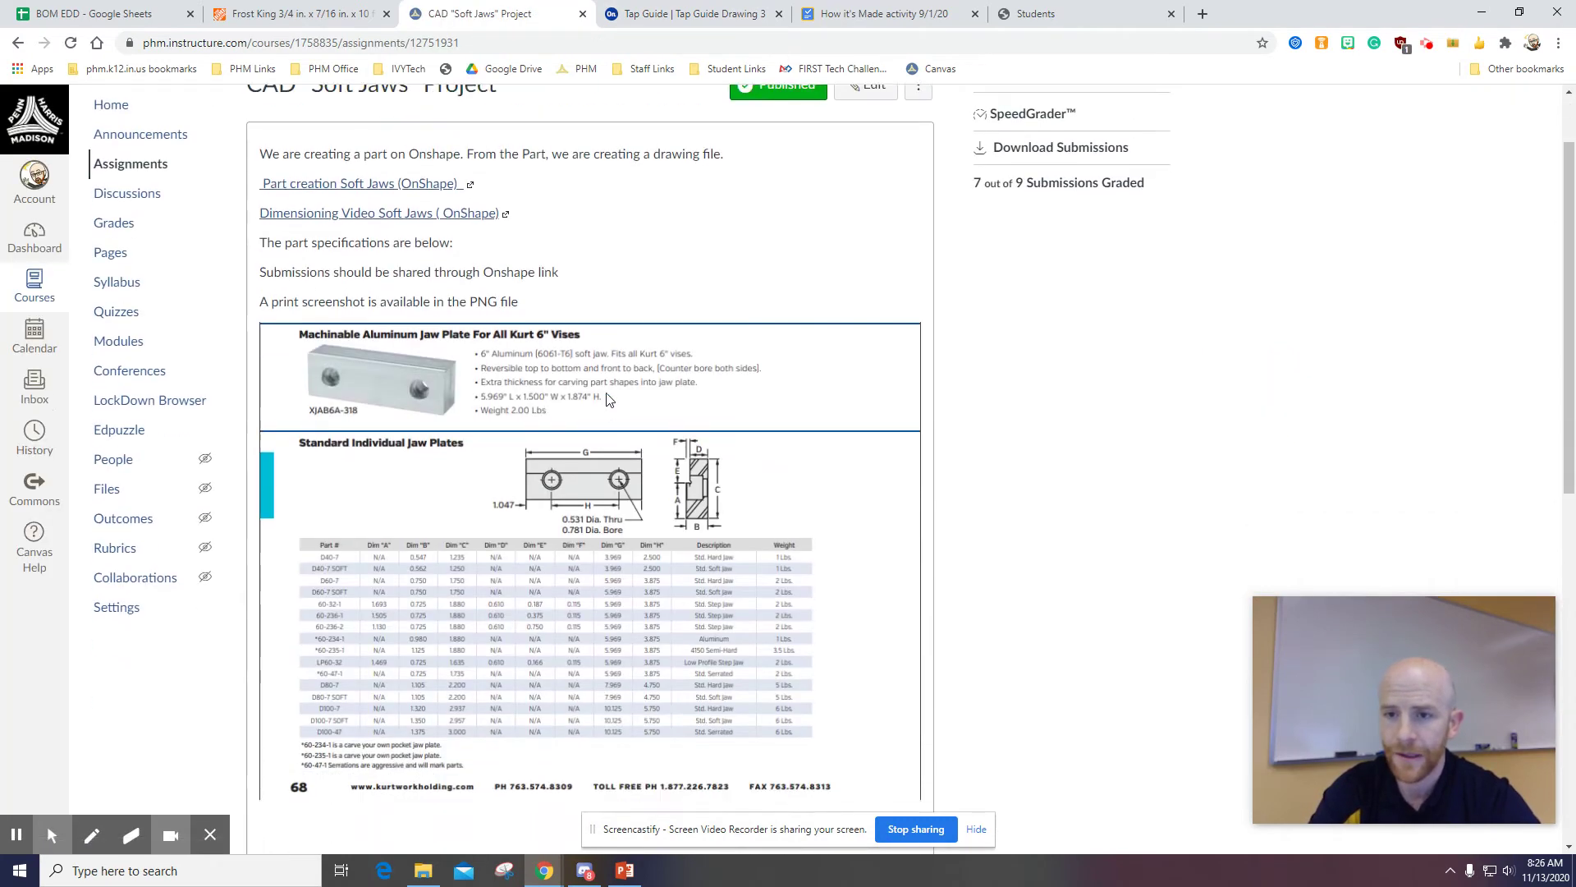
{"action": "scroll", "coordinate": [608, 406], "scroll_direction": "down", "scroll_amount": 3}
{"action": "scroll", "coordinate": [605, 401], "scroll_direction": "down", "scroll_amount": 5}
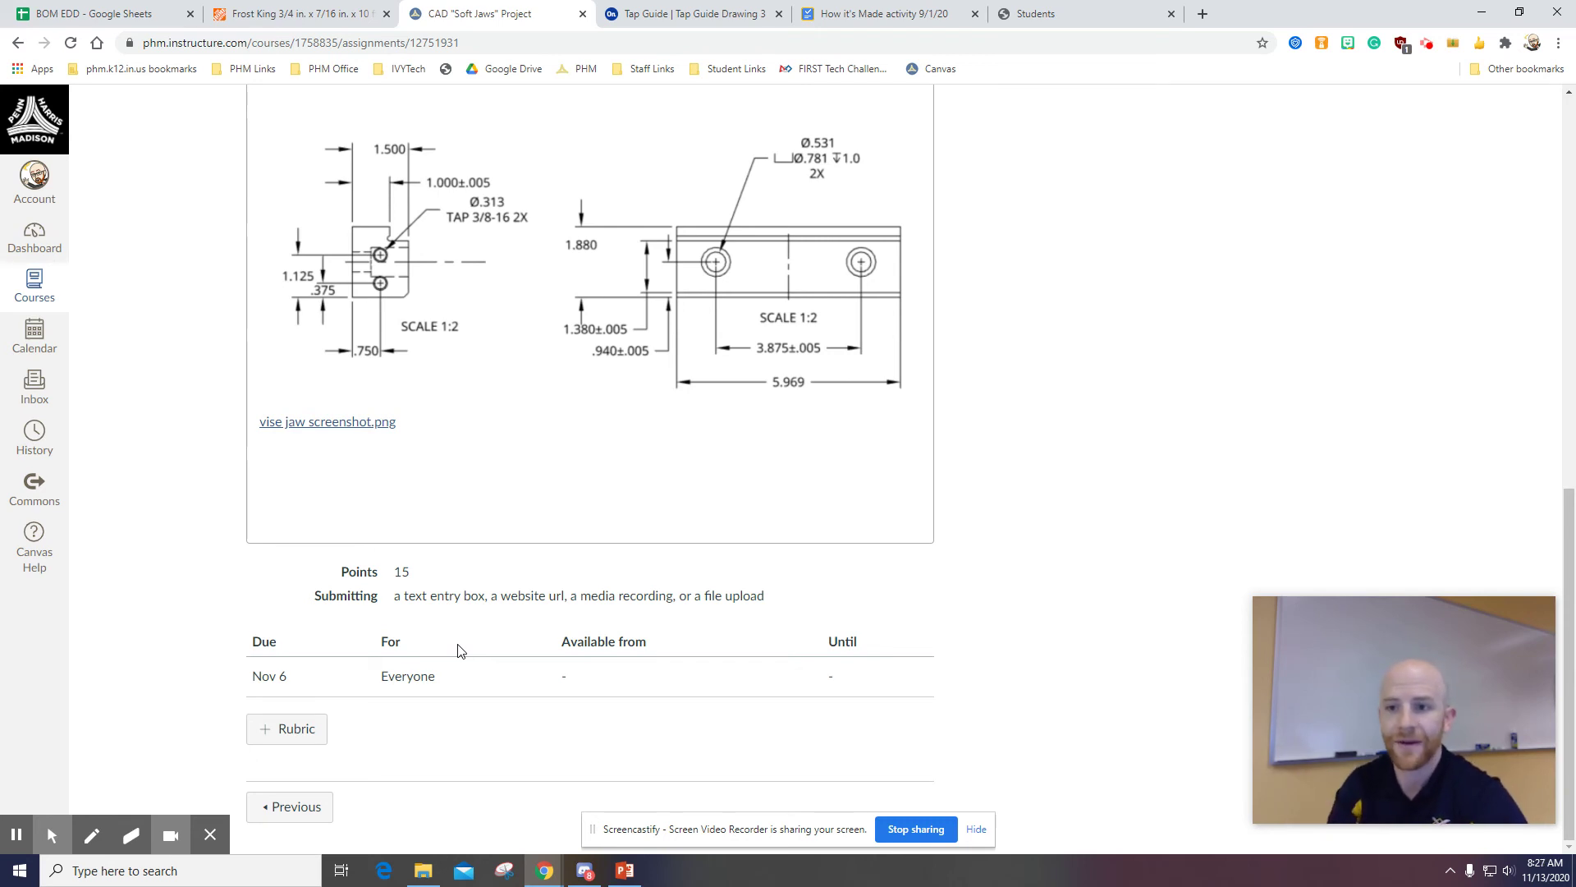
{"action": "scroll", "coordinate": [626, 535], "scroll_direction": "up", "scroll_amount": 4}
{"action": "scroll", "coordinate": [609, 415], "scroll_direction": "up", "scroll_amount": 4}
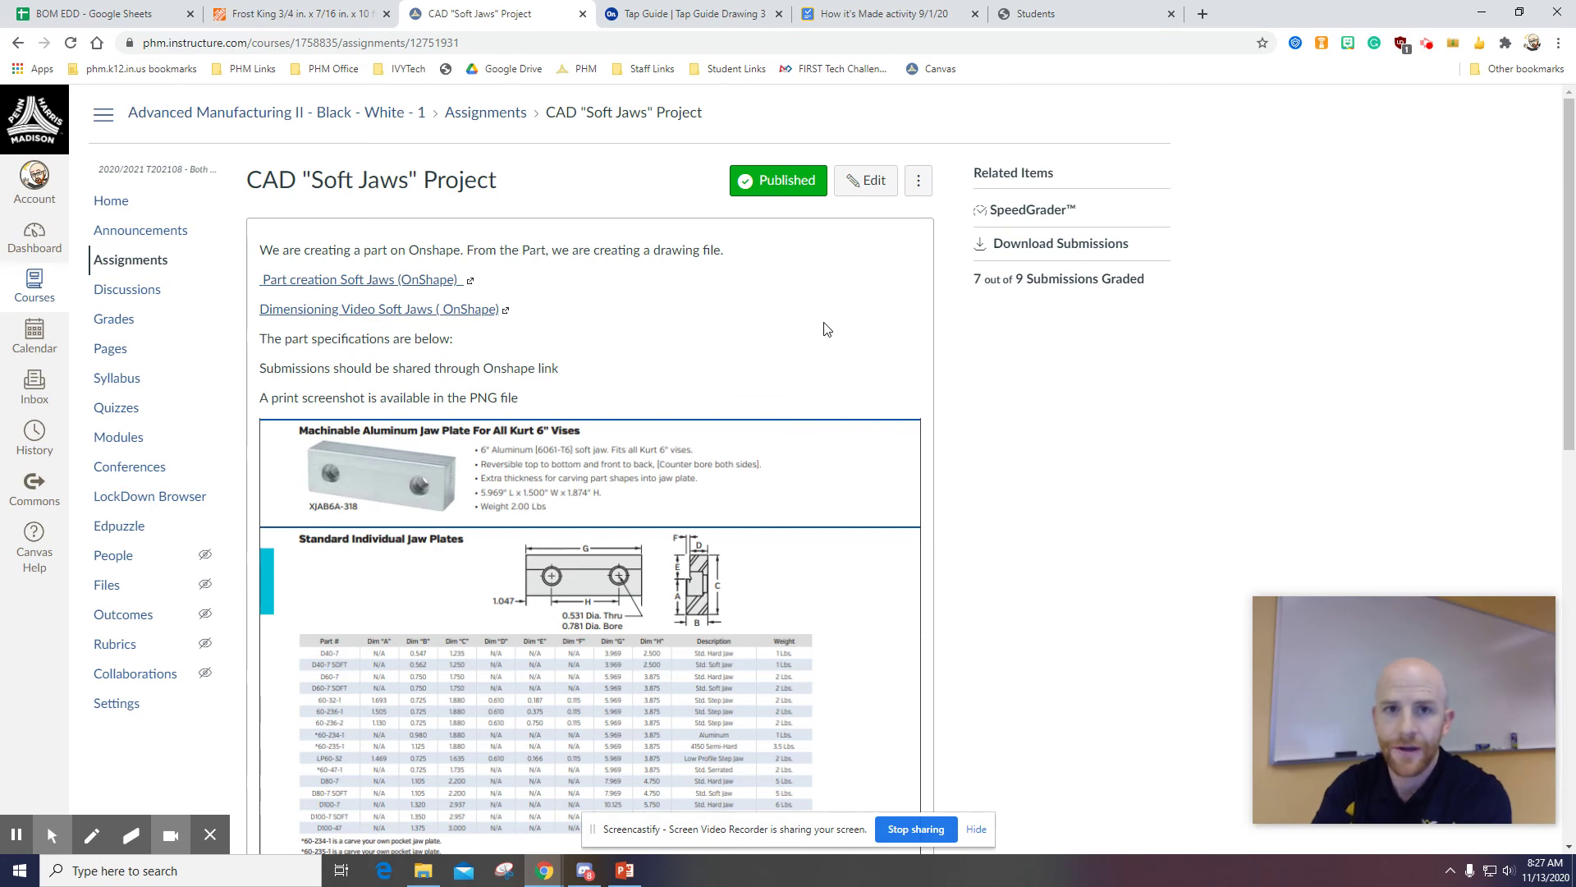
{"action": "left_click", "coordinate": [691, 14]}
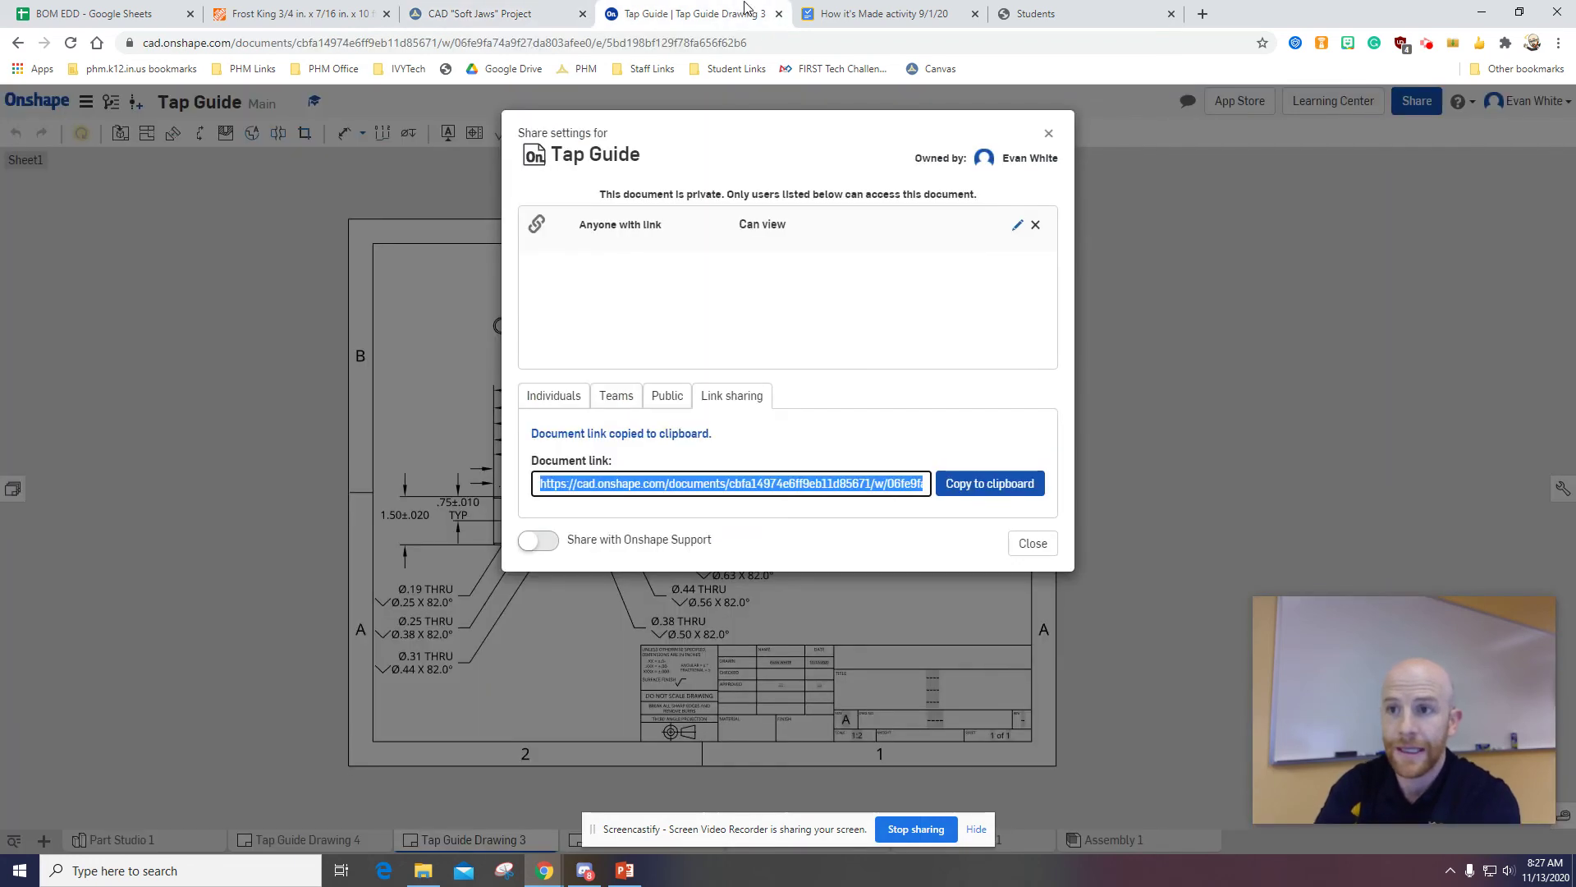
- Compare the address bar URL with the Link sharing link, then close the Share dialog
{"action": "left_click", "coordinate": [1050, 135]}
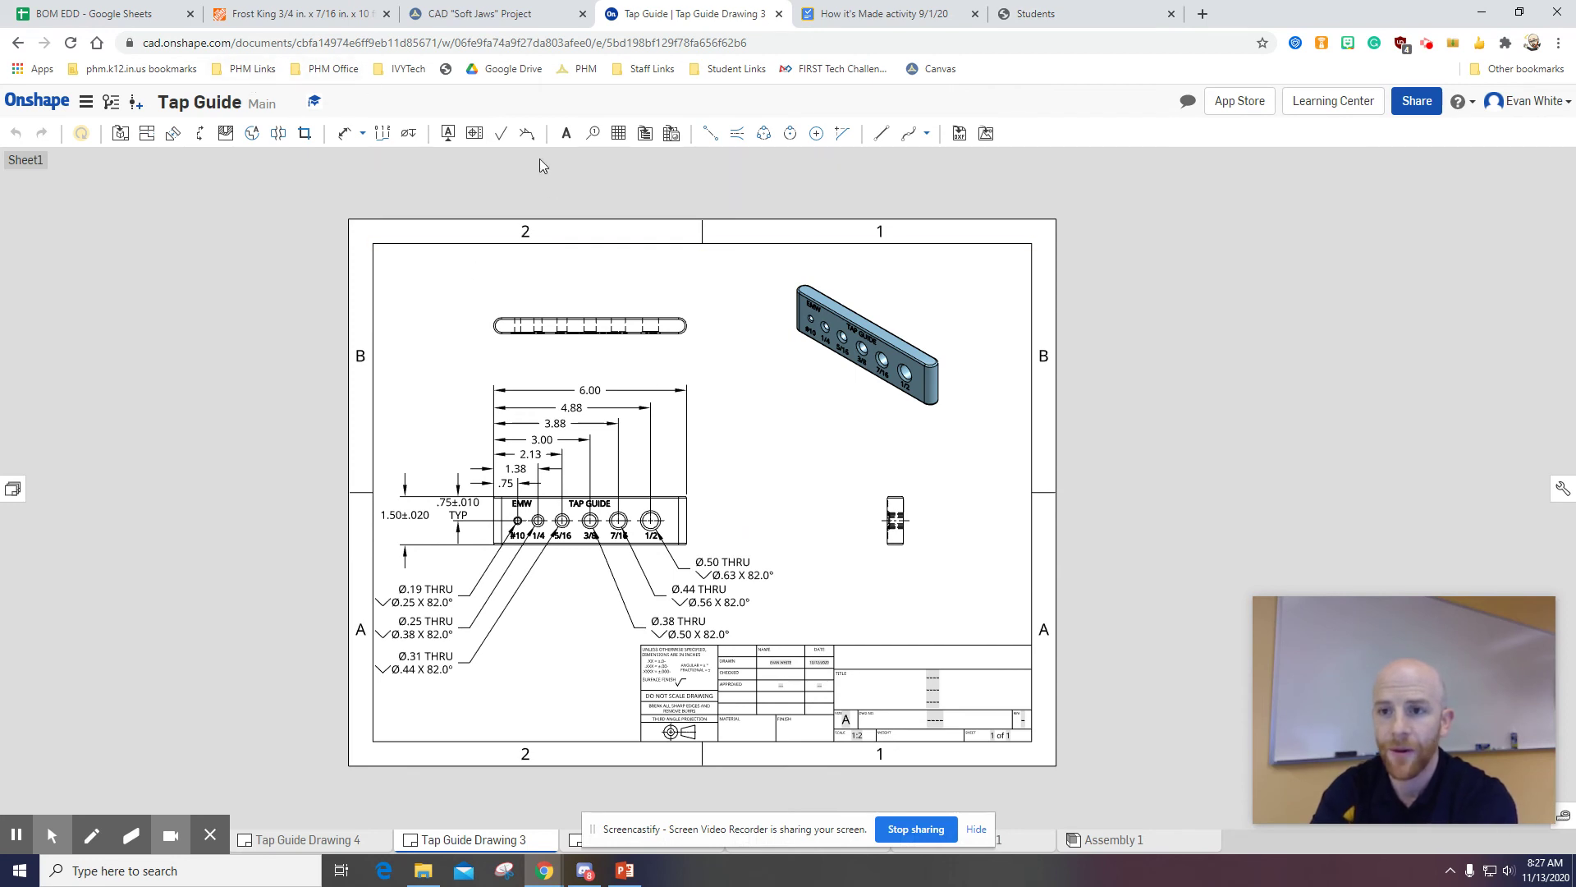
{"action": "left_click", "coordinate": [329, 40]}
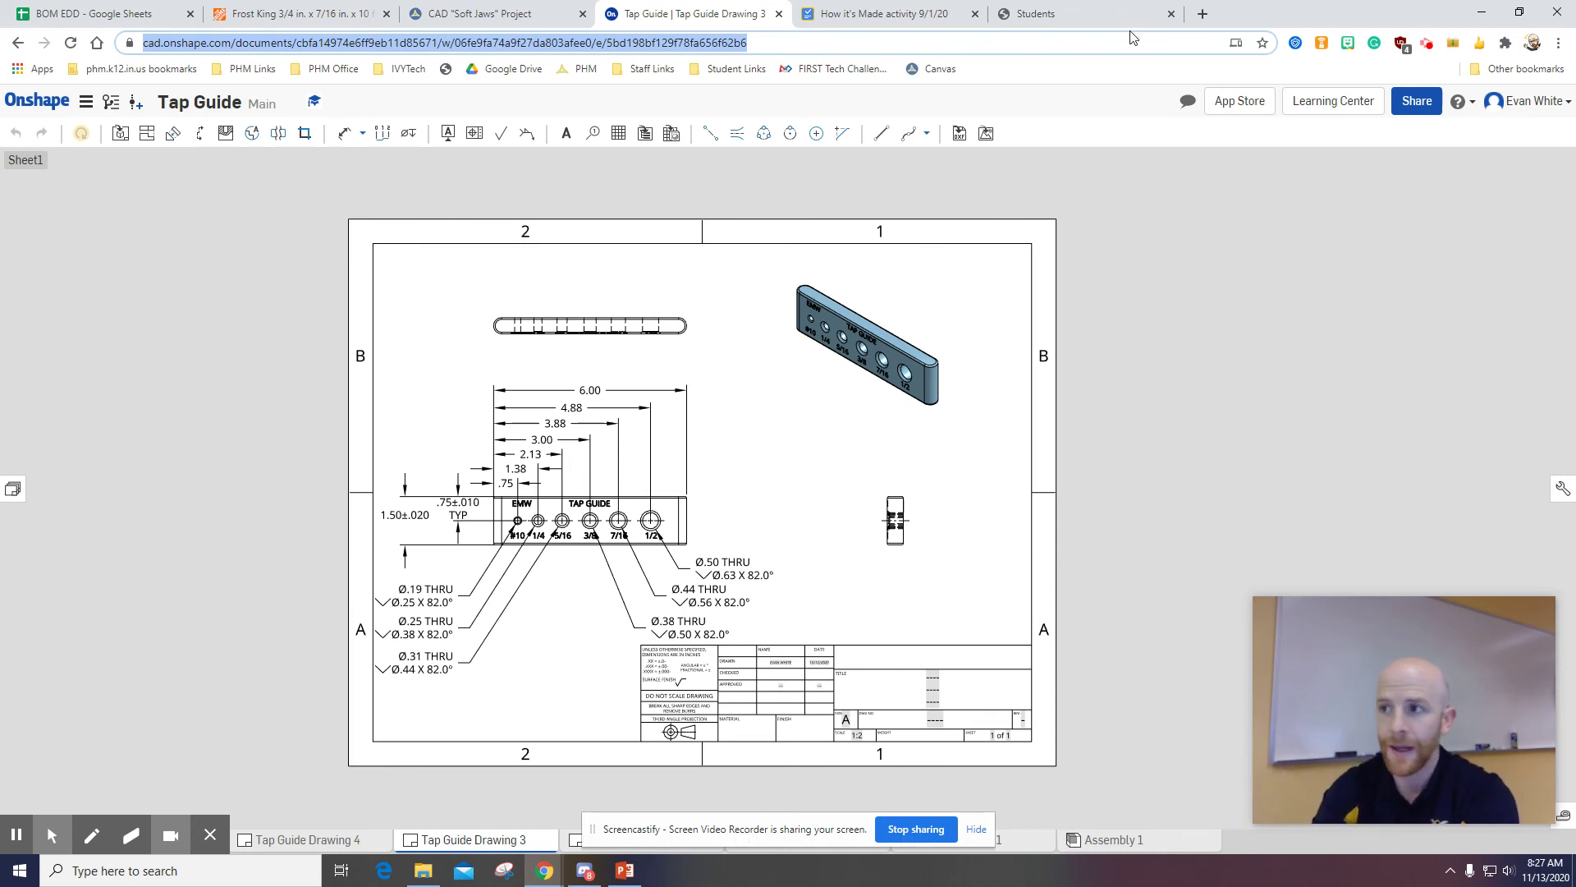
{"action": "left_click", "coordinate": [1416, 99]}
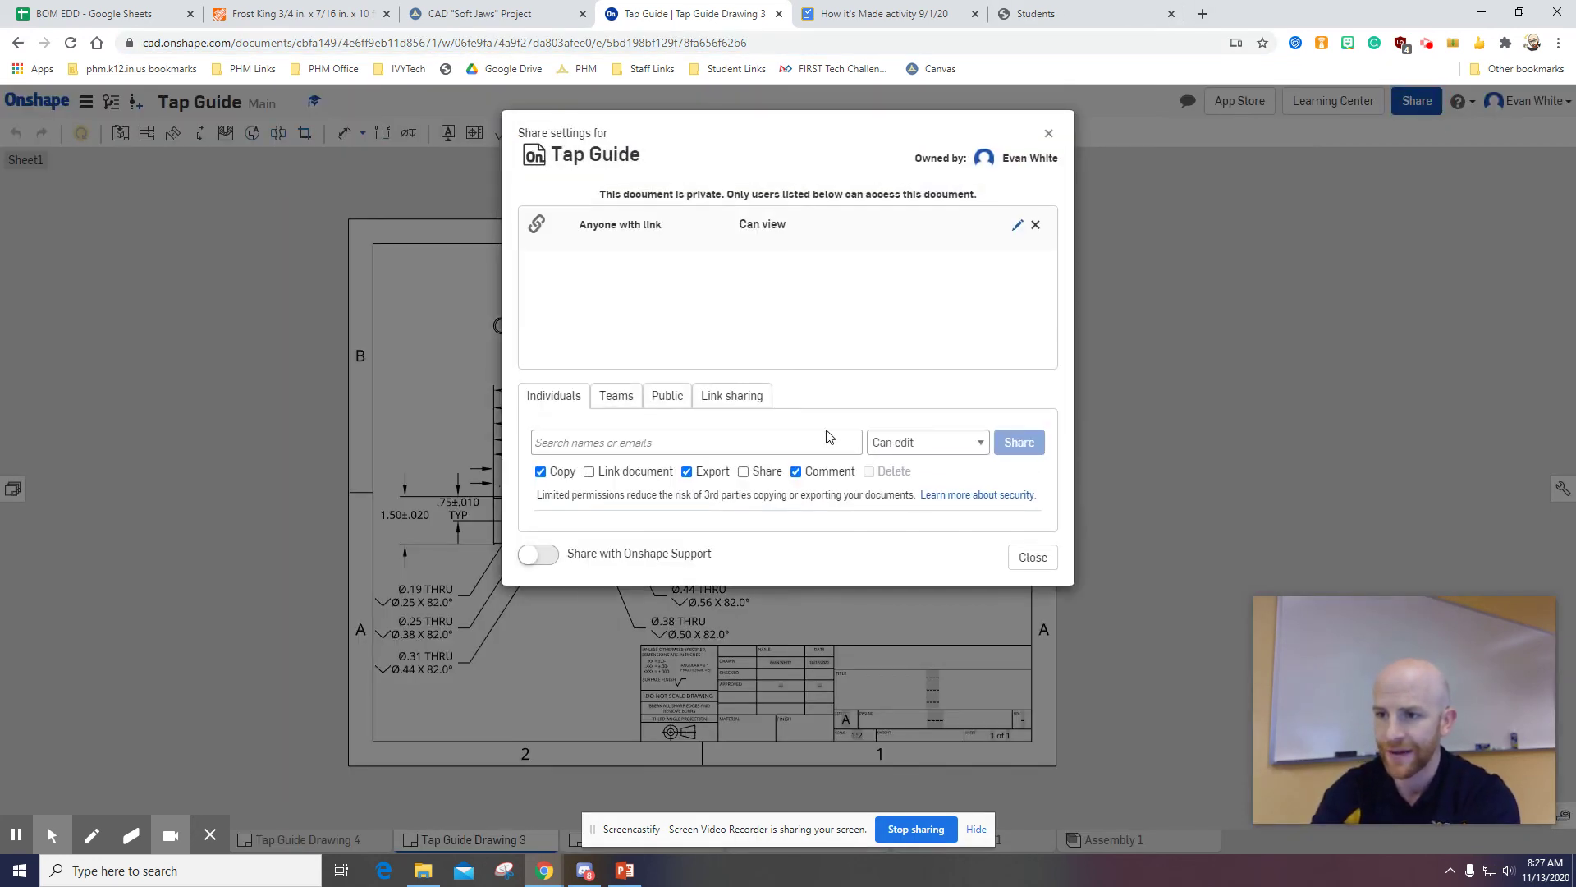
{"action": "left_click", "coordinate": [732, 396]}
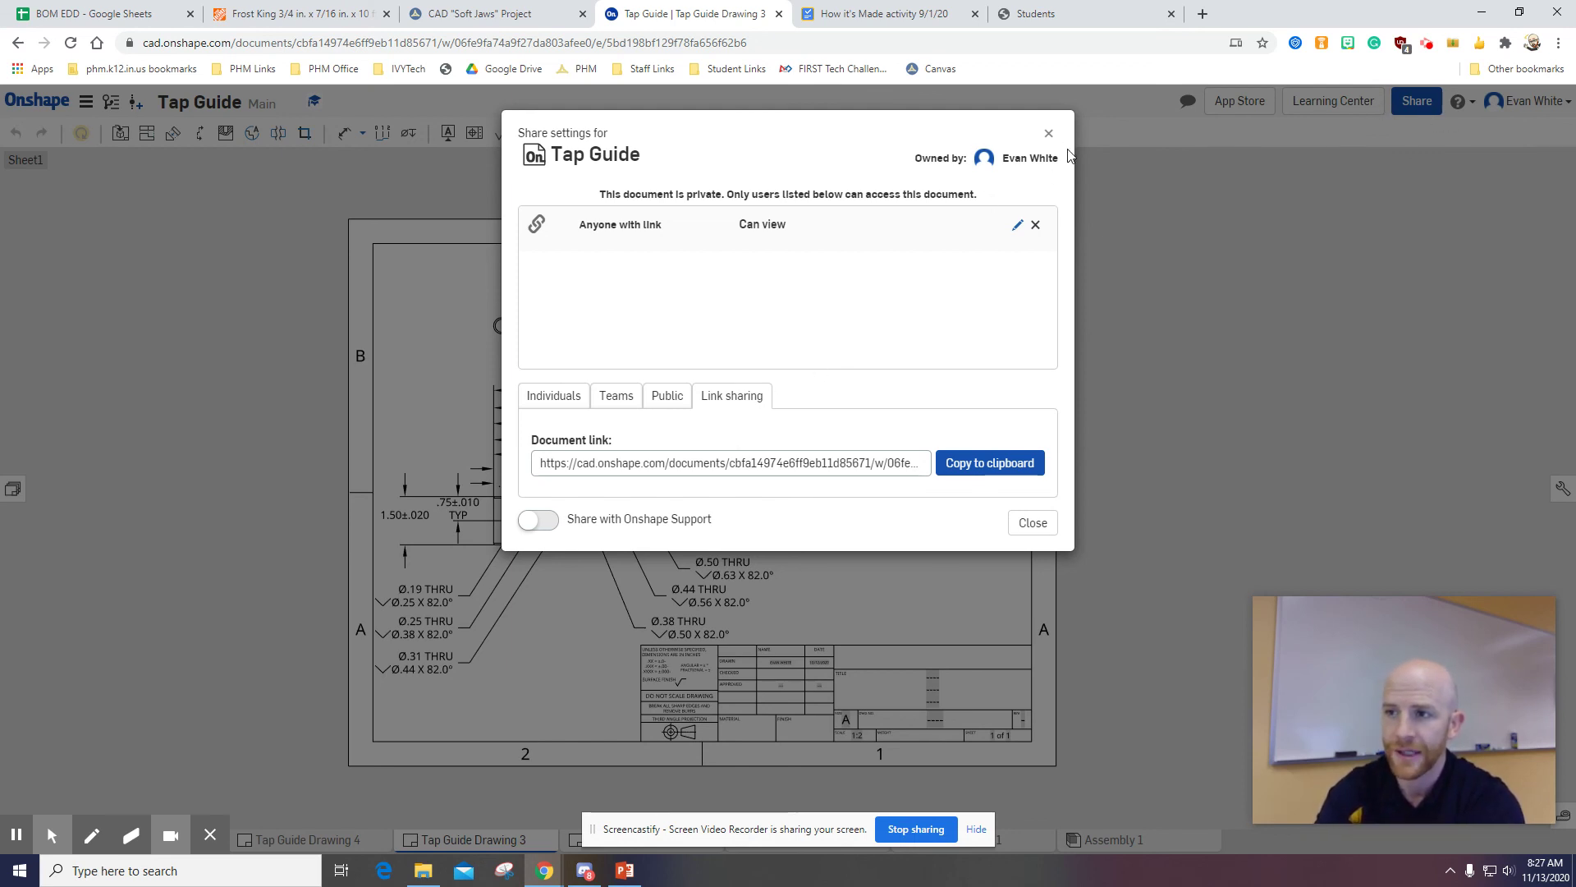
{"action": "left_click", "coordinate": [1048, 134]}
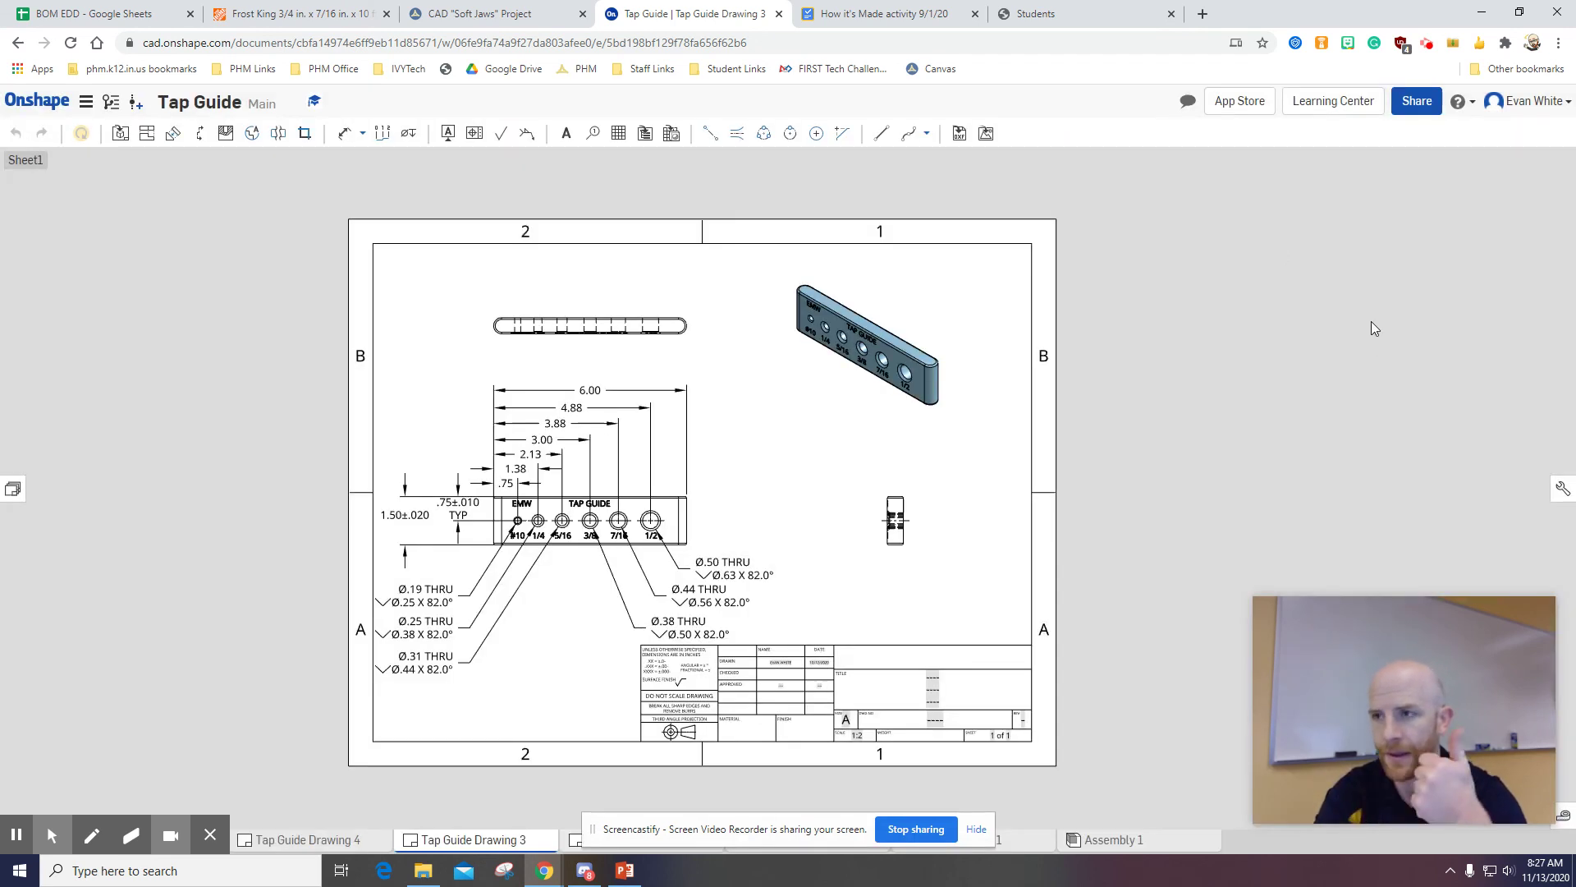